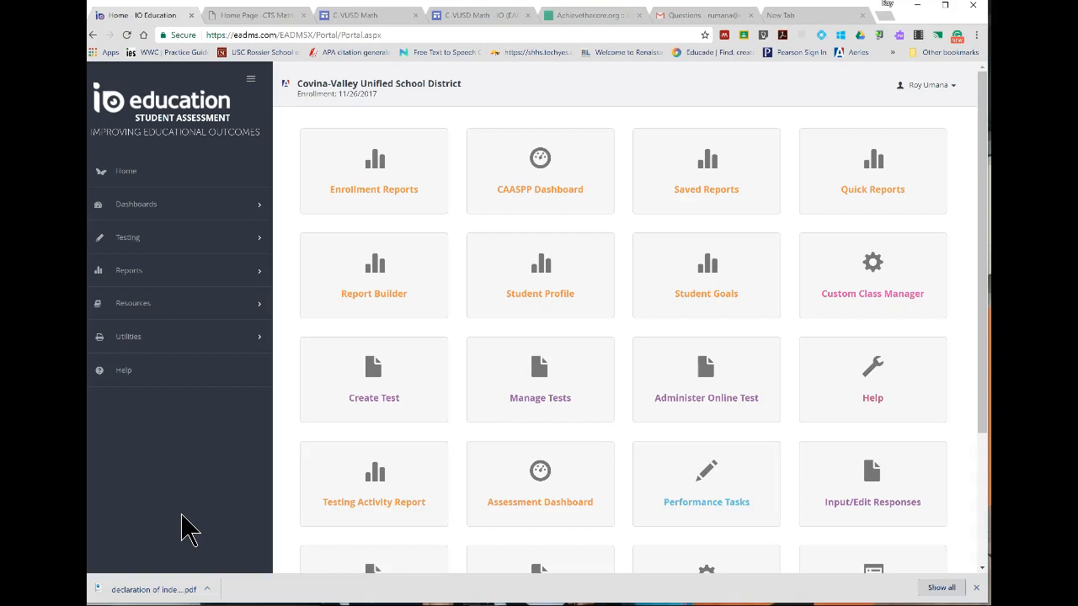
Start creating a new test and set its default test category to Teacher Test.
left_click(182, 247)
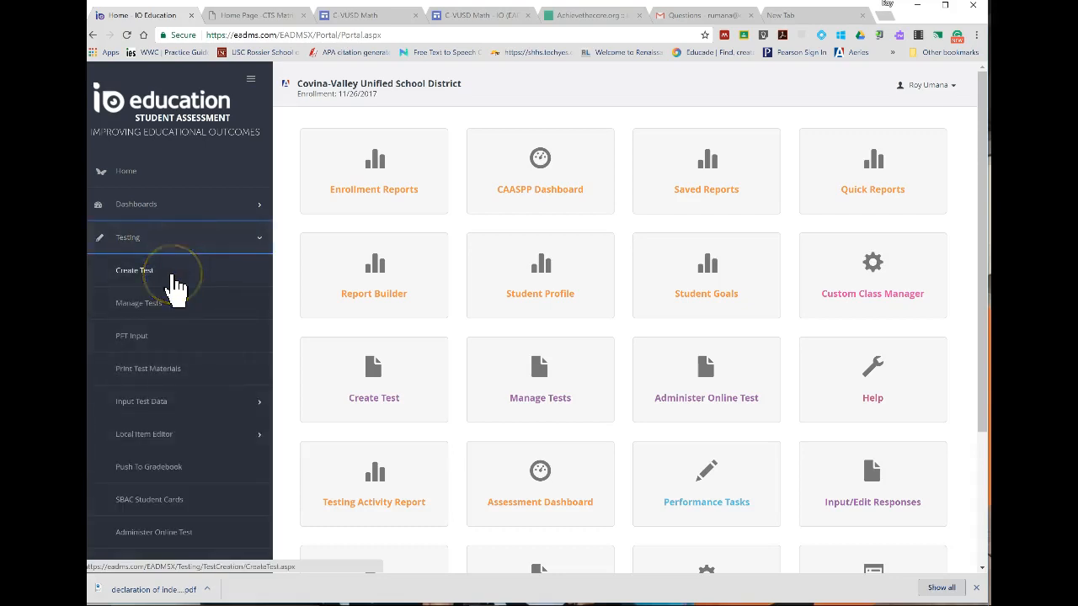
left_click(172, 274)
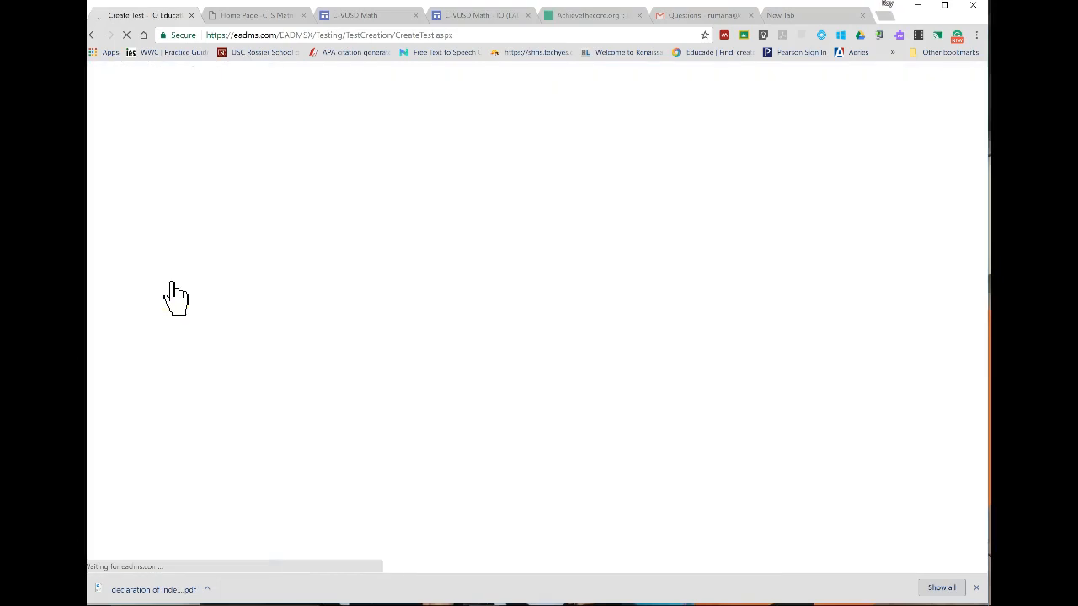
left_click(210, 271)
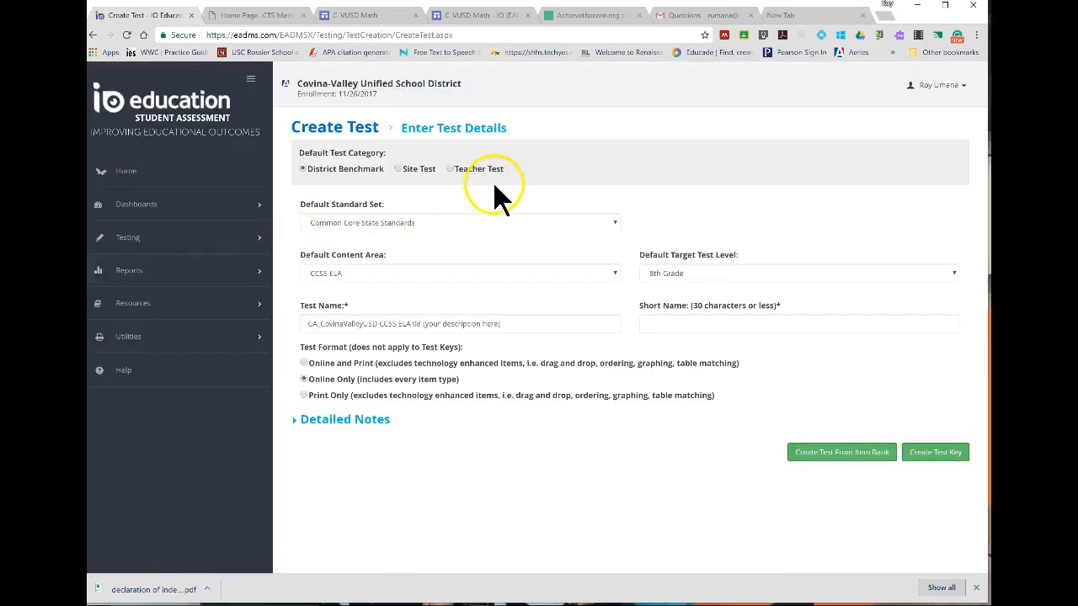
left_click(398, 167)
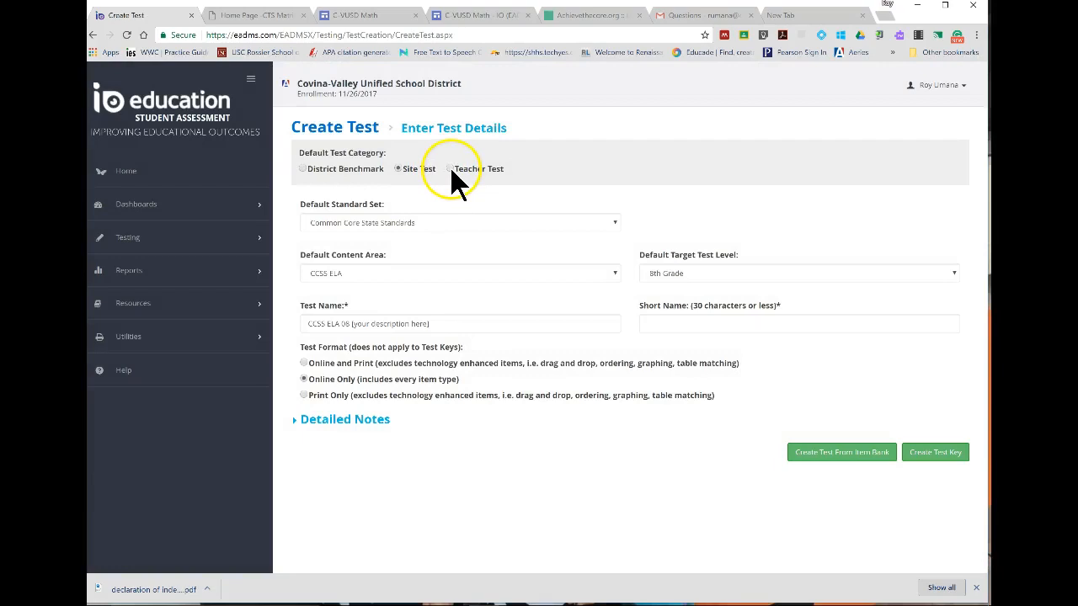
left_click(449, 168)
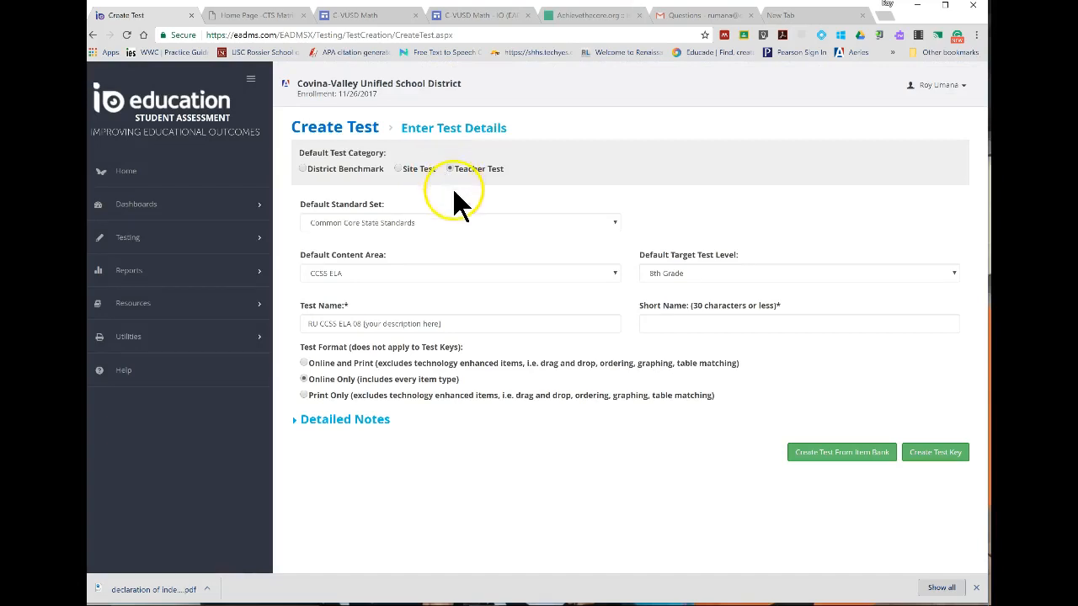
Choose Common Core State Standards as the default standard set, with CCSS ELA as content area and 8th Grade as target test level.
left_click(442, 223)
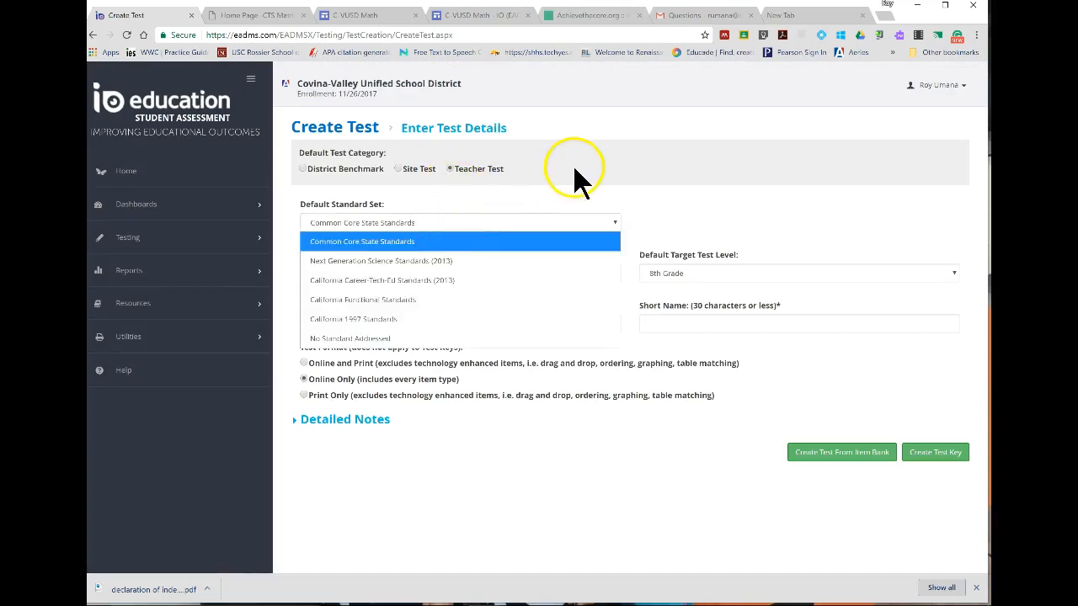
left_click(535, 198)
left_click(413, 228)
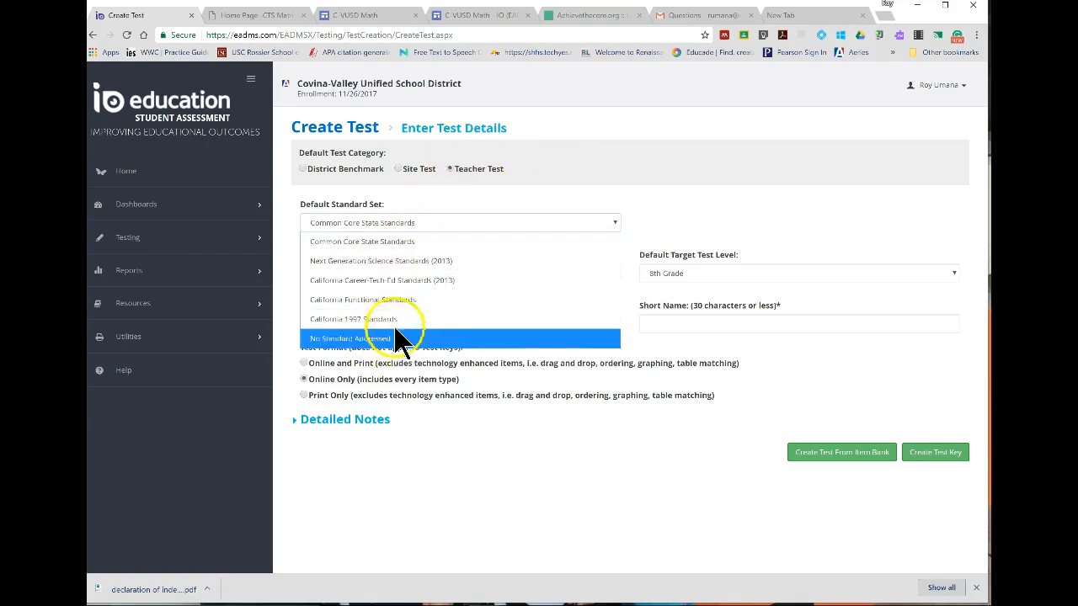
left_click(396, 242)
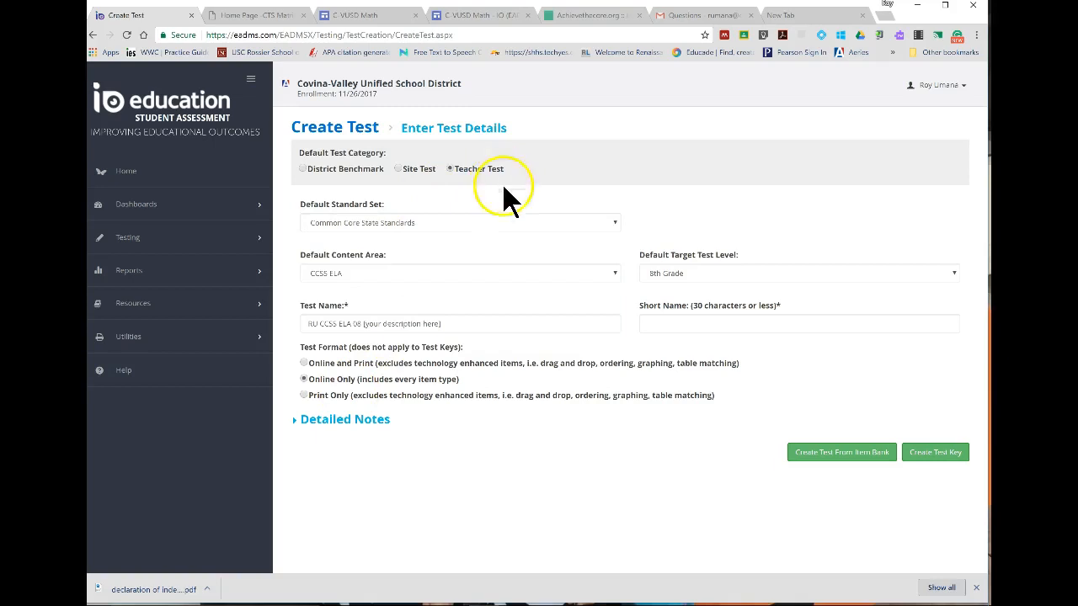
left_click(484, 276)
left_click(483, 288)
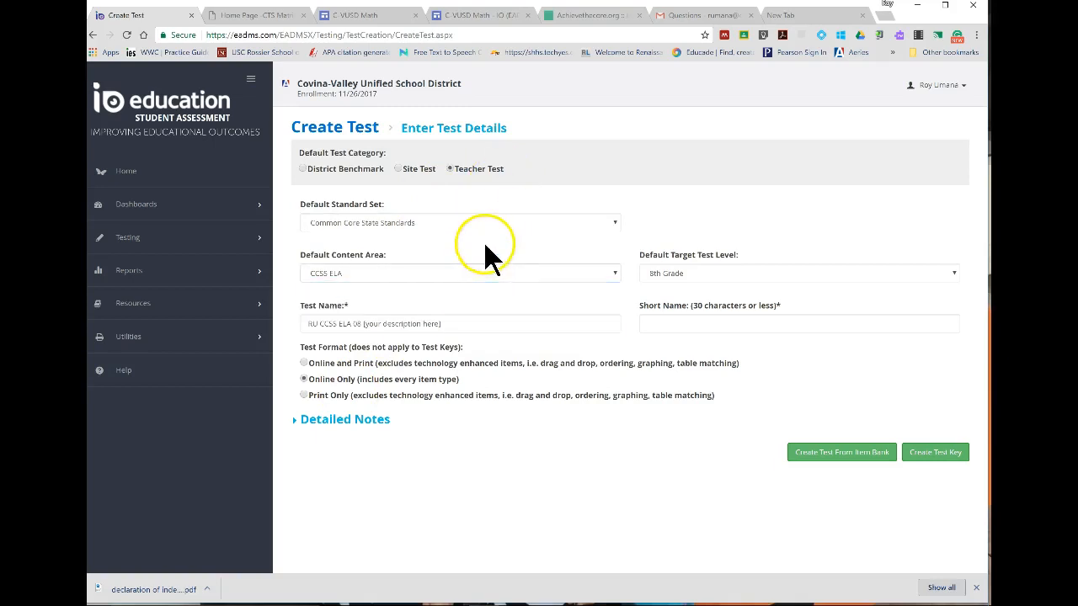
left_click(671, 271)
left_click(679, 448)
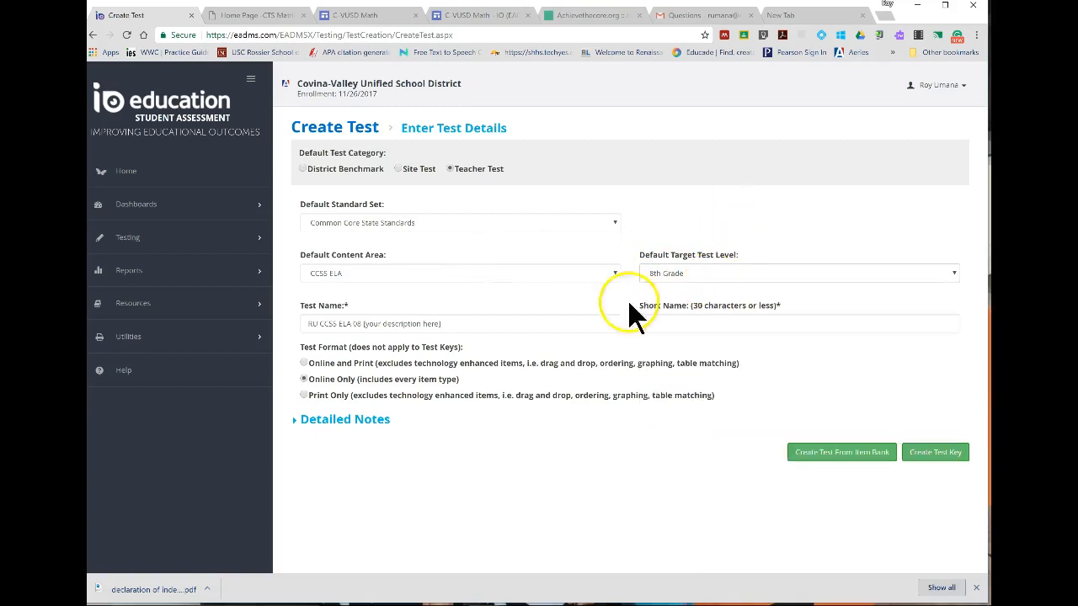
Enter "DOI Example" as both the test name and the short name.
left_click(411, 323)
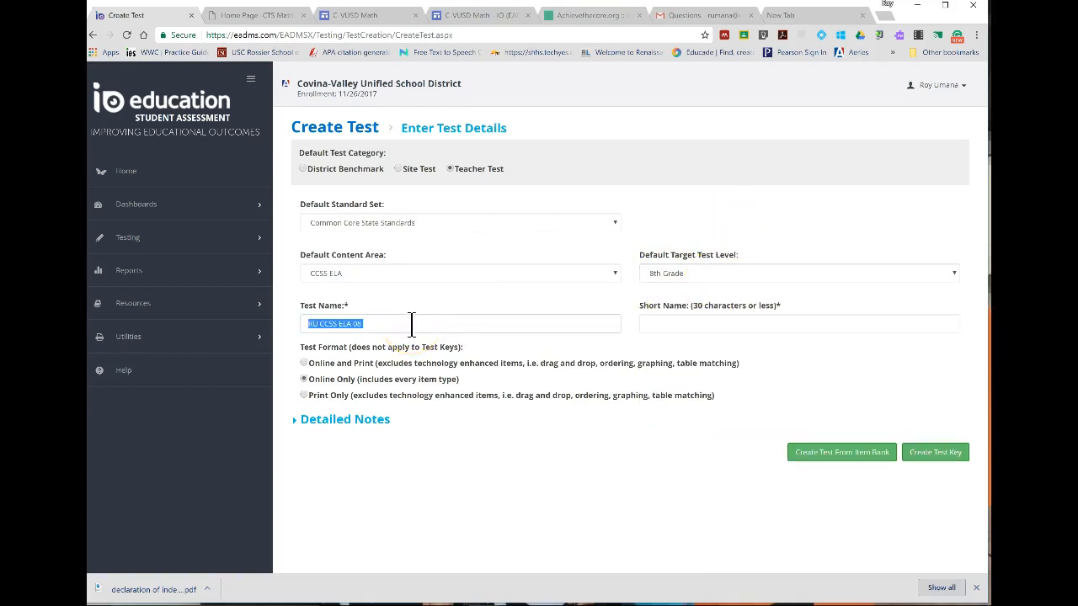
type("DOI Examplemp")
left_click(775, 328)
type("D")
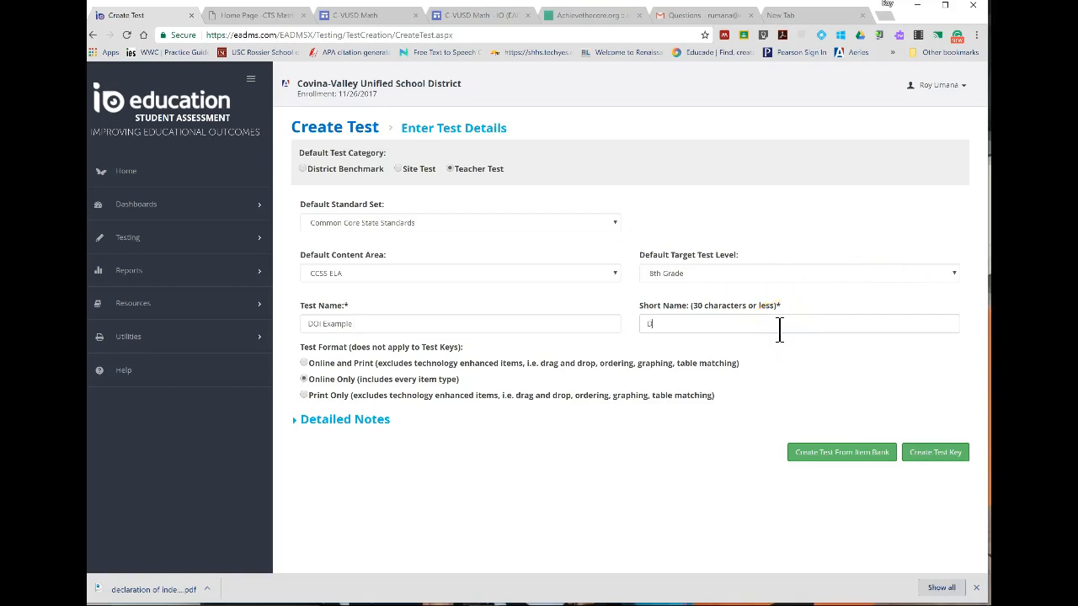
type("OI Example")
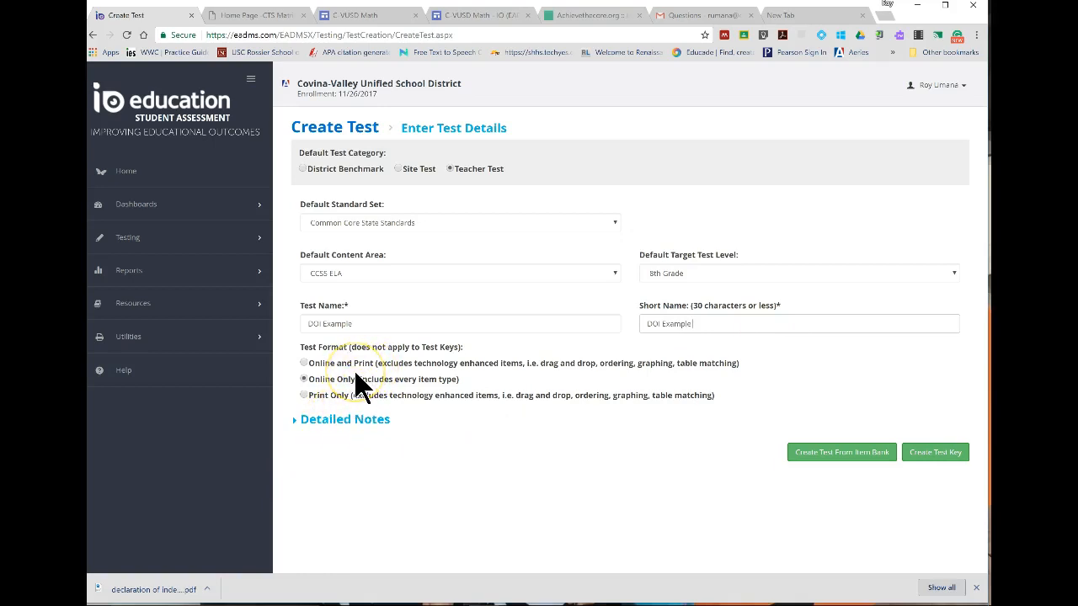
Create a test key from the entered test details instead of building the test from the item bank.
left_click(753, 367)
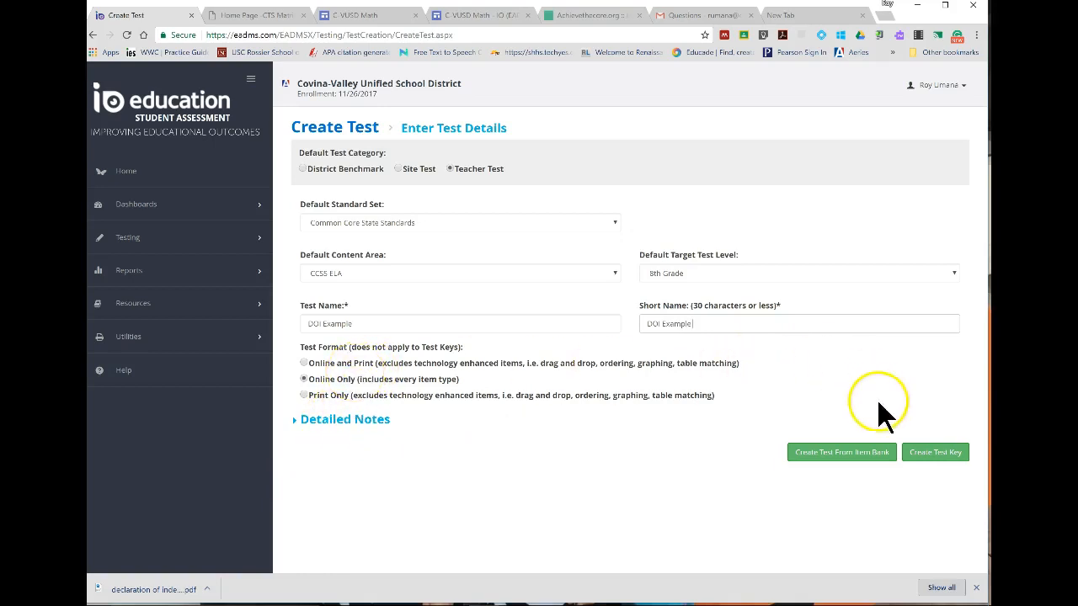
left_click(863, 455)
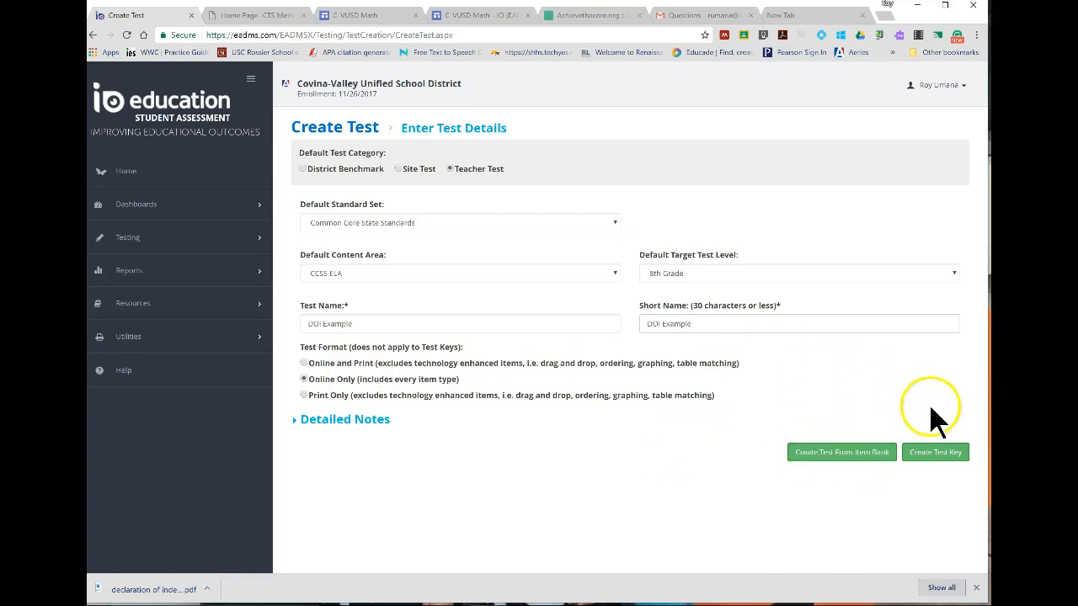
left_click(949, 469)
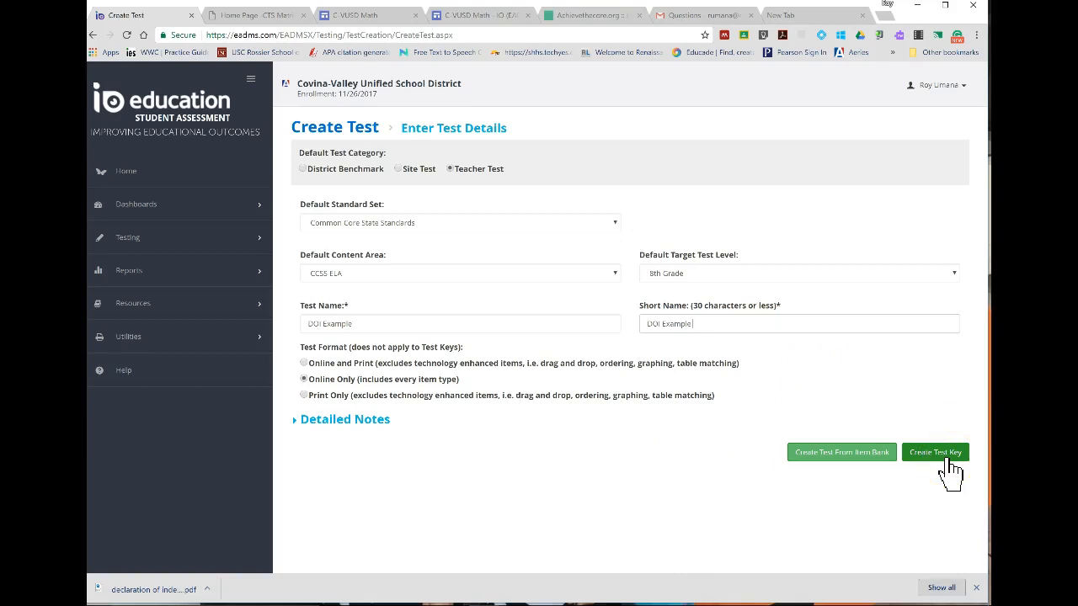
left_click(947, 461)
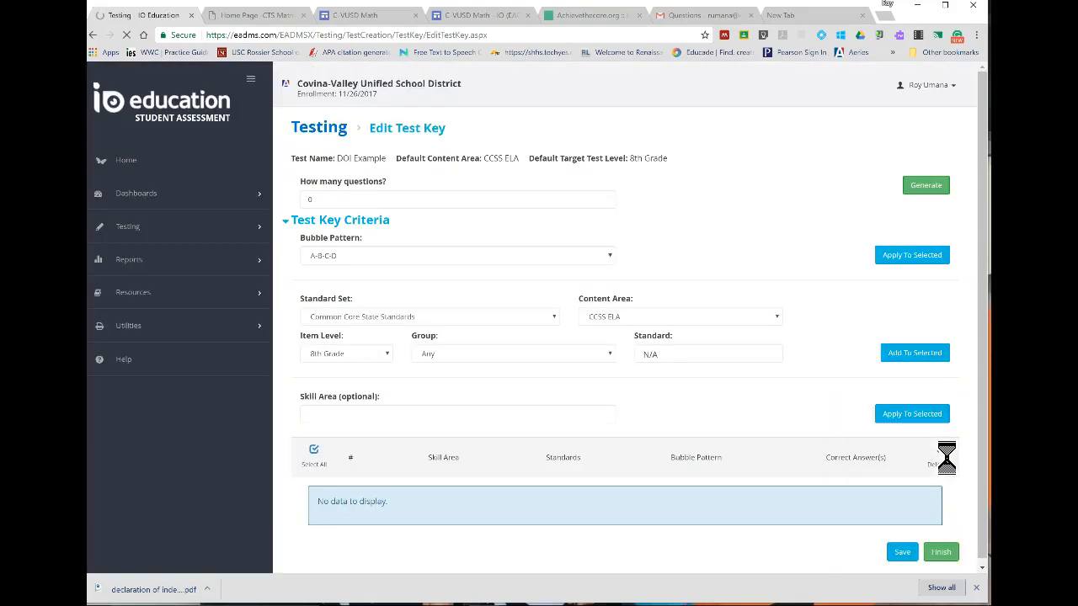
Set the number of questions to 5 and generate the question rows of the test key.
left_click(350, 200)
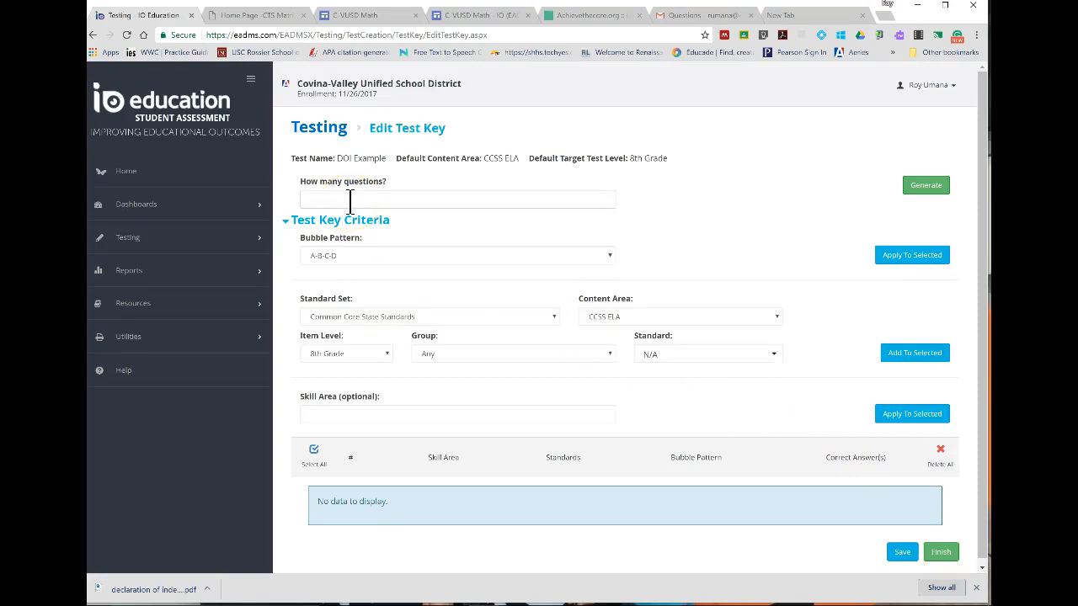
type("5")
left_click(660, 202)
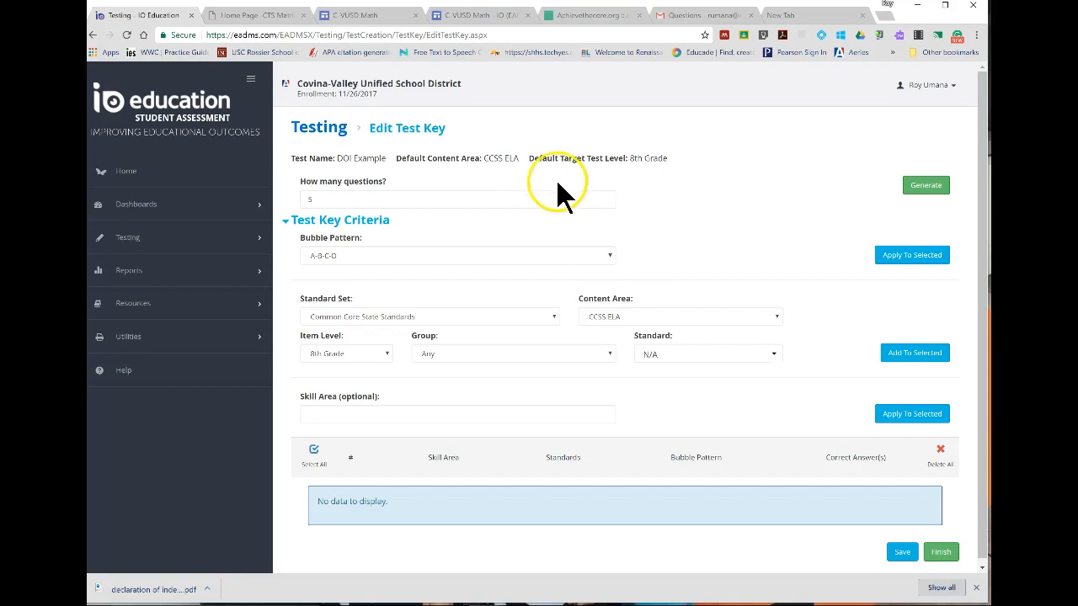
left_click(938, 196)
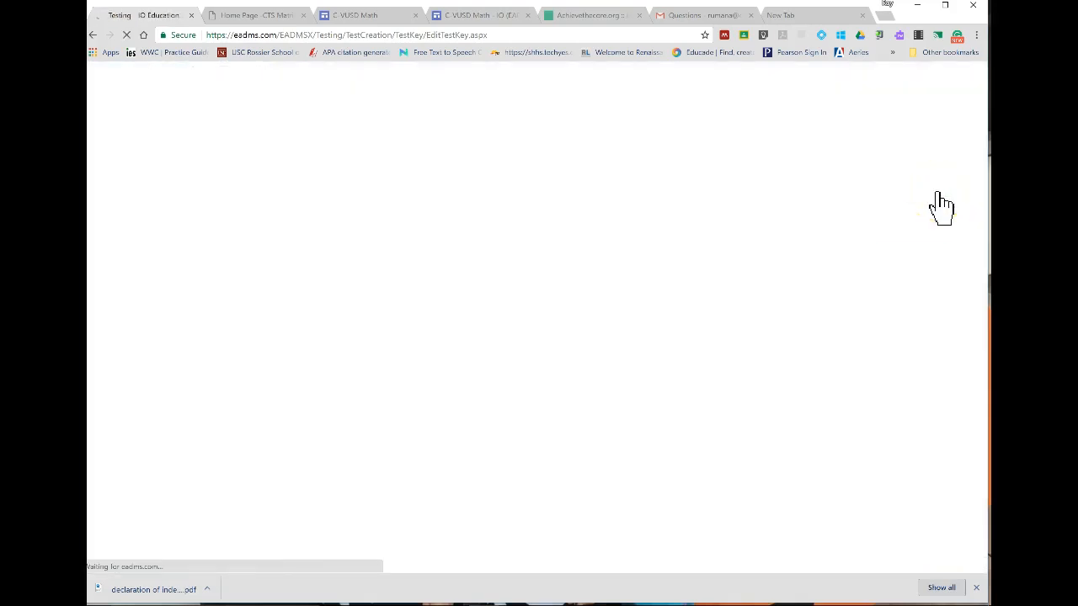
Apply the T-F bubble pattern to questions 4 and 5 of the test key.
scroll(653, 371, "down", 3)
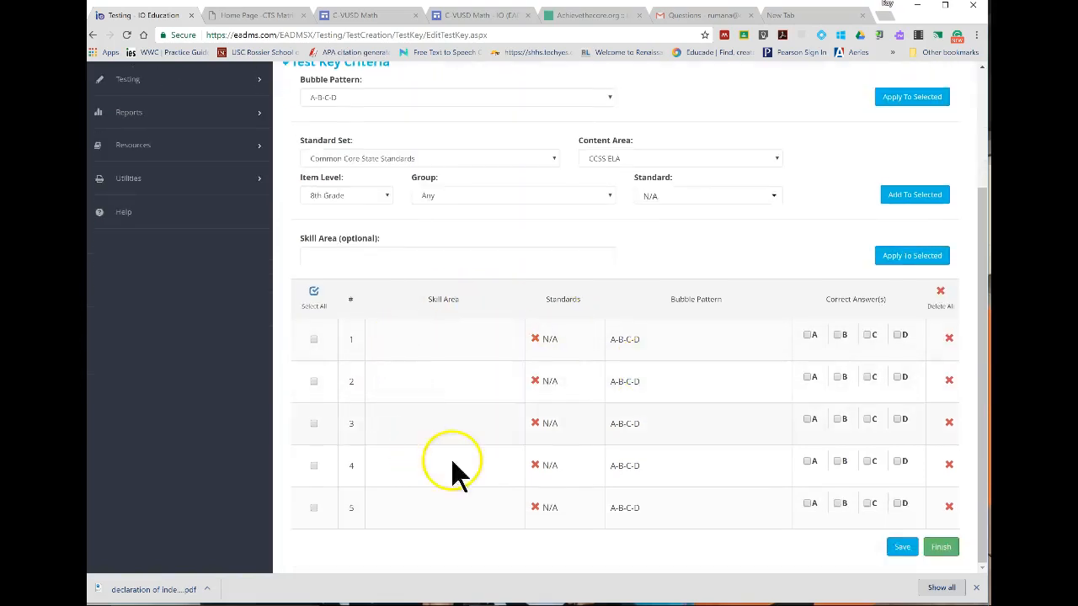
left_click(313, 507)
left_click(314, 466)
scroll(444, 482, "up", 1)
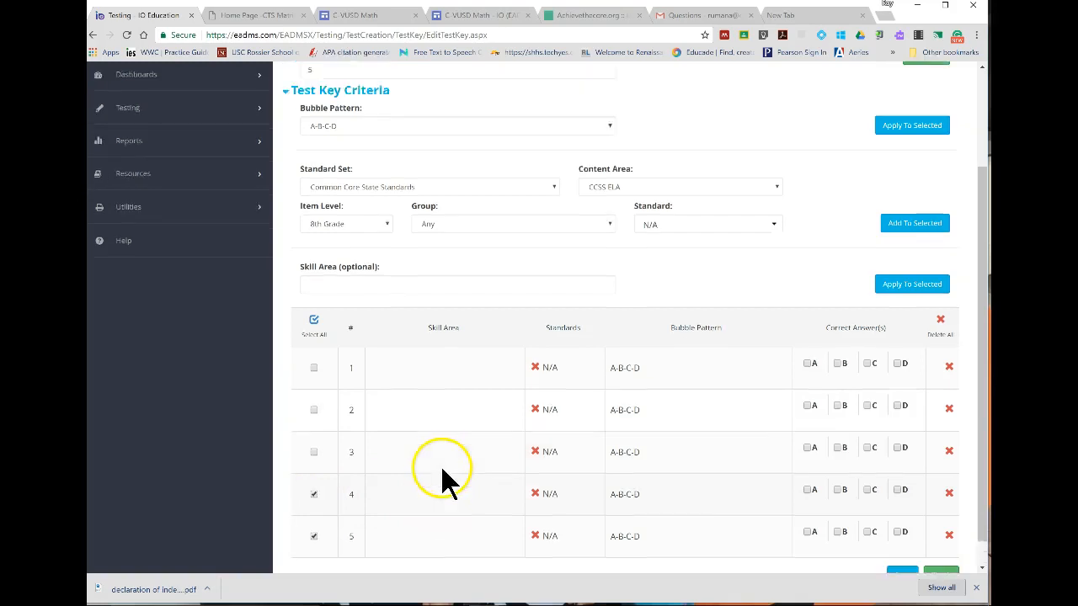
scroll(438, 421, "up", 3)
scroll(416, 287, "down", 3)
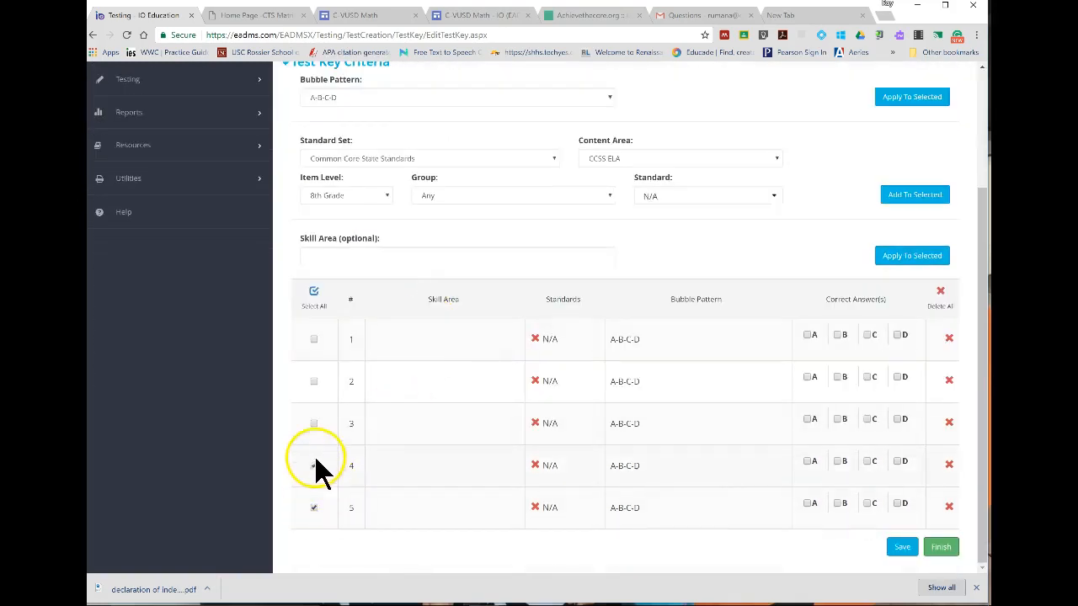
scroll(455, 354, "up", 4)
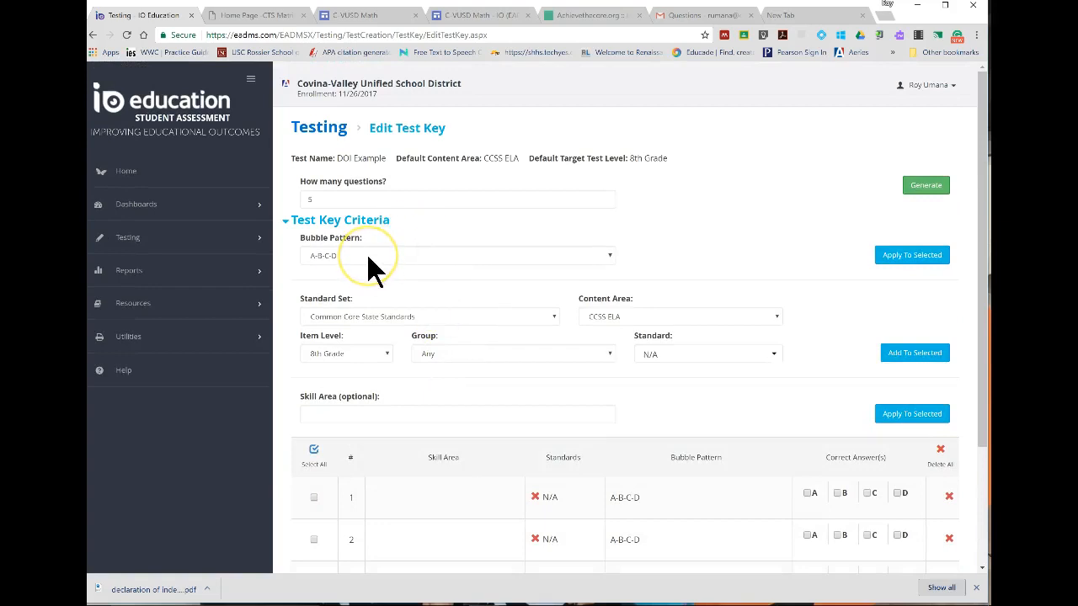
left_click(370, 258)
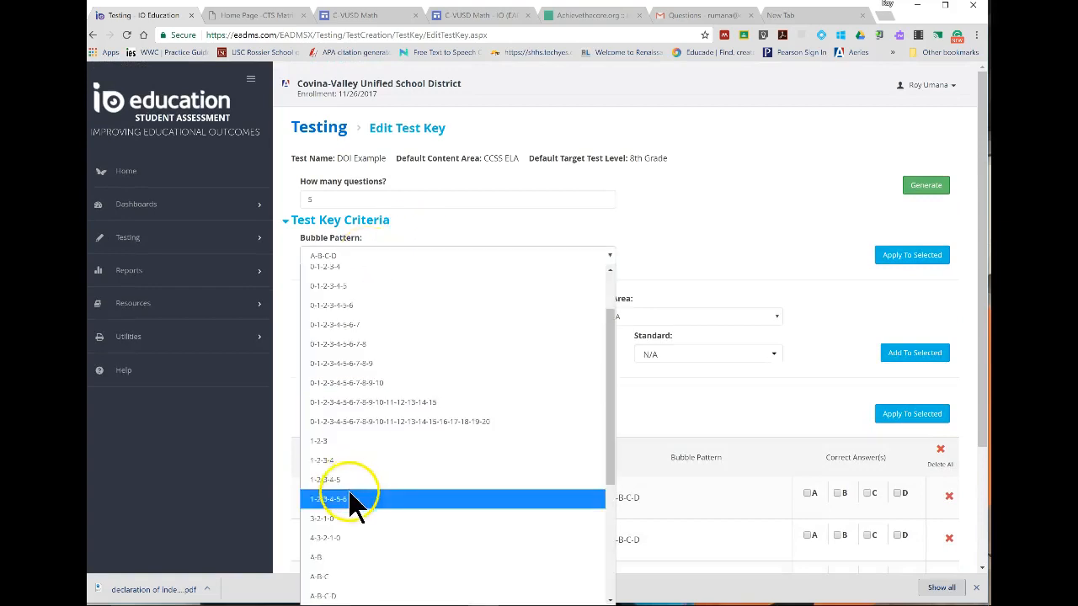
scroll(349, 501, "down", 5)
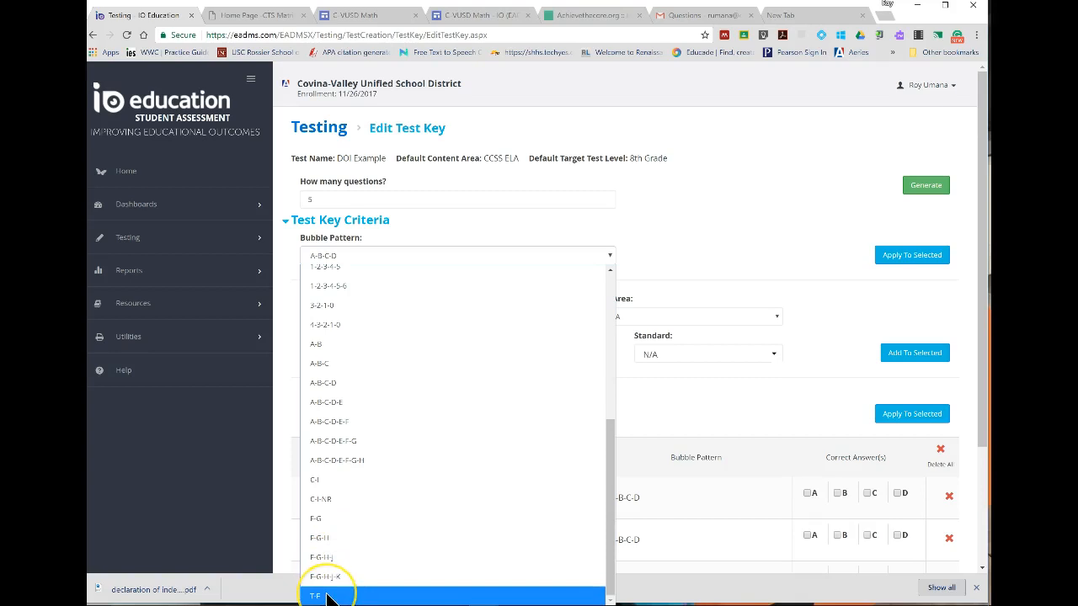
left_click(352, 595)
scroll(315, 497, "down", 2)
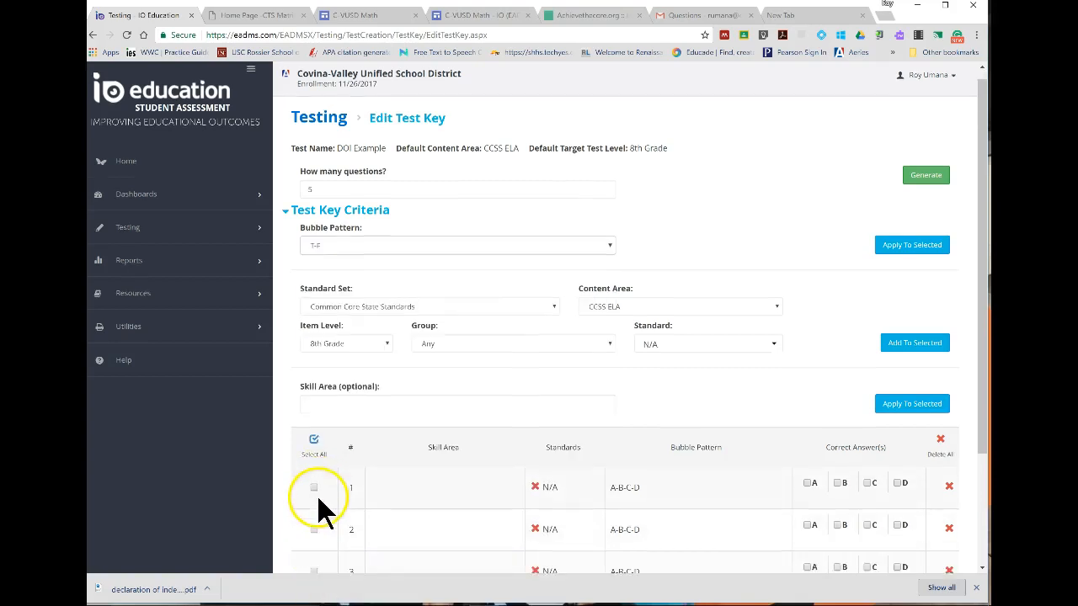
scroll(859, 160, "up", 2)
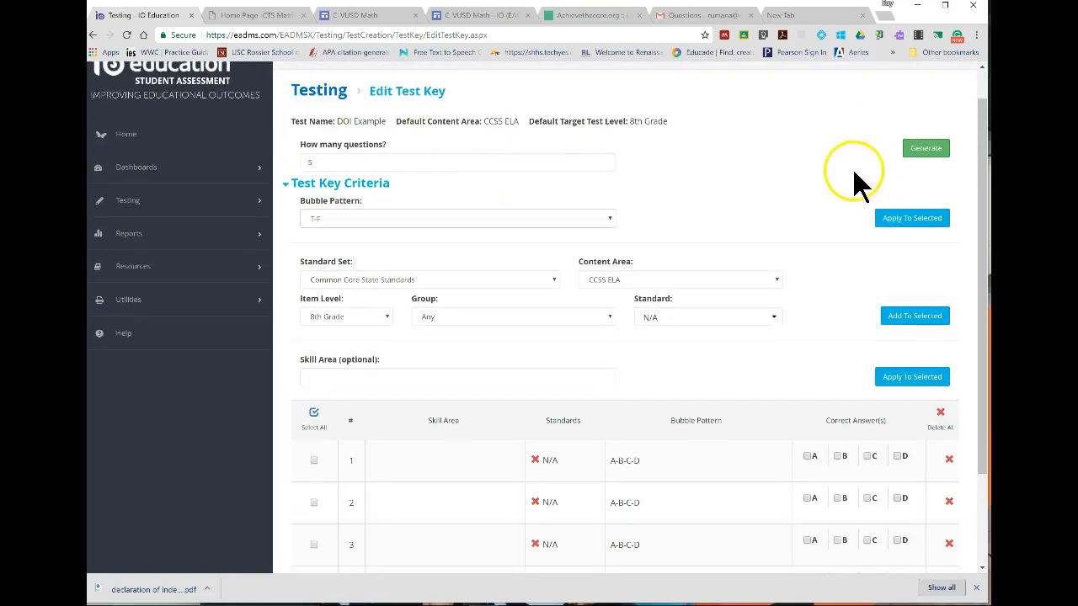
left_click(906, 221)
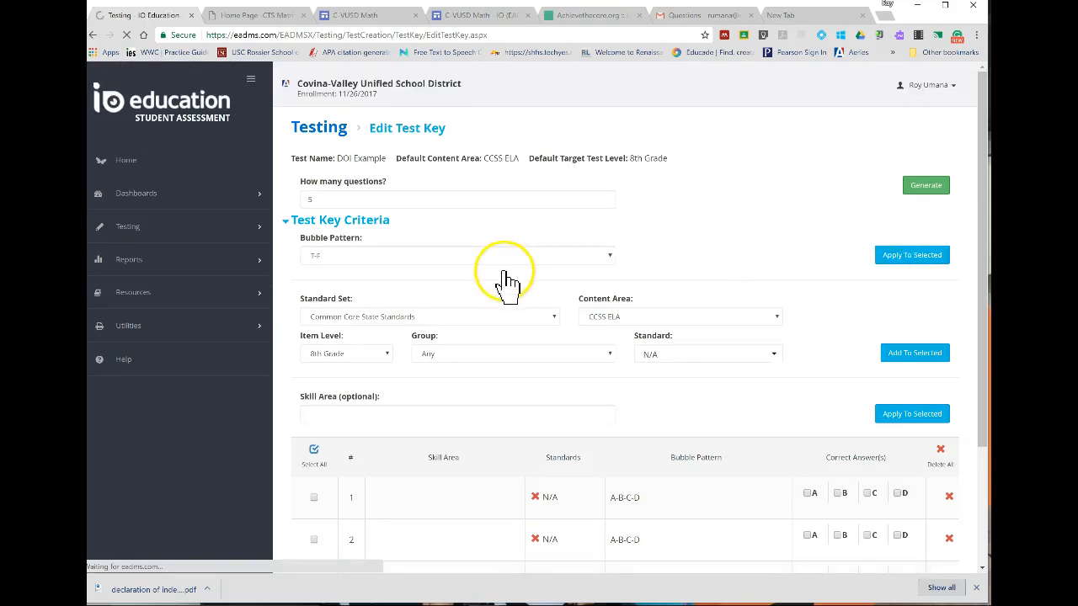
scroll(503, 286, "down", 2)
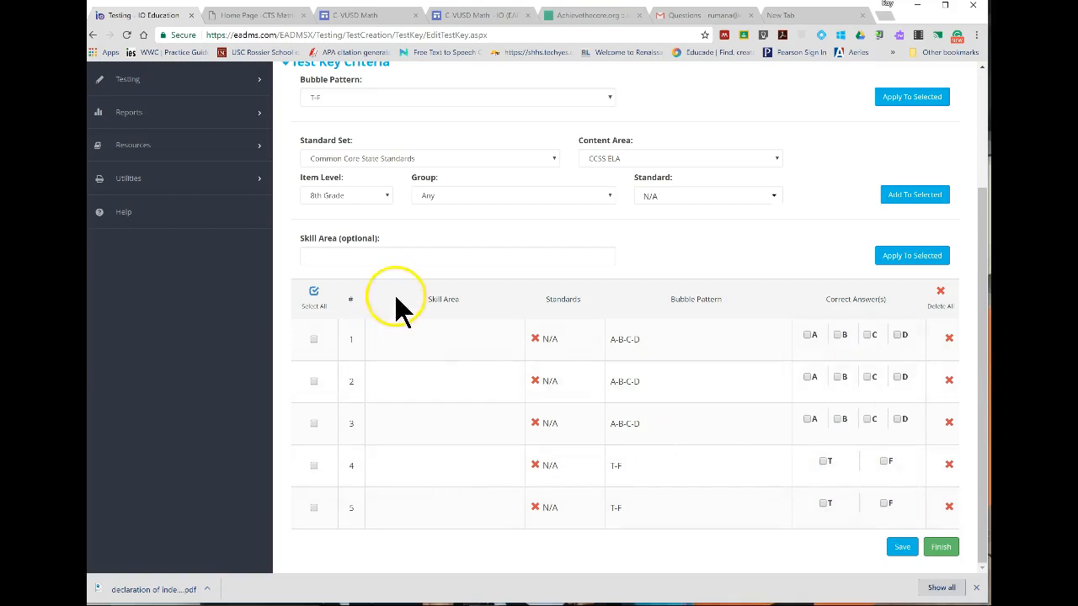
scroll(394, 295, "up", 3)
left_click(405, 218)
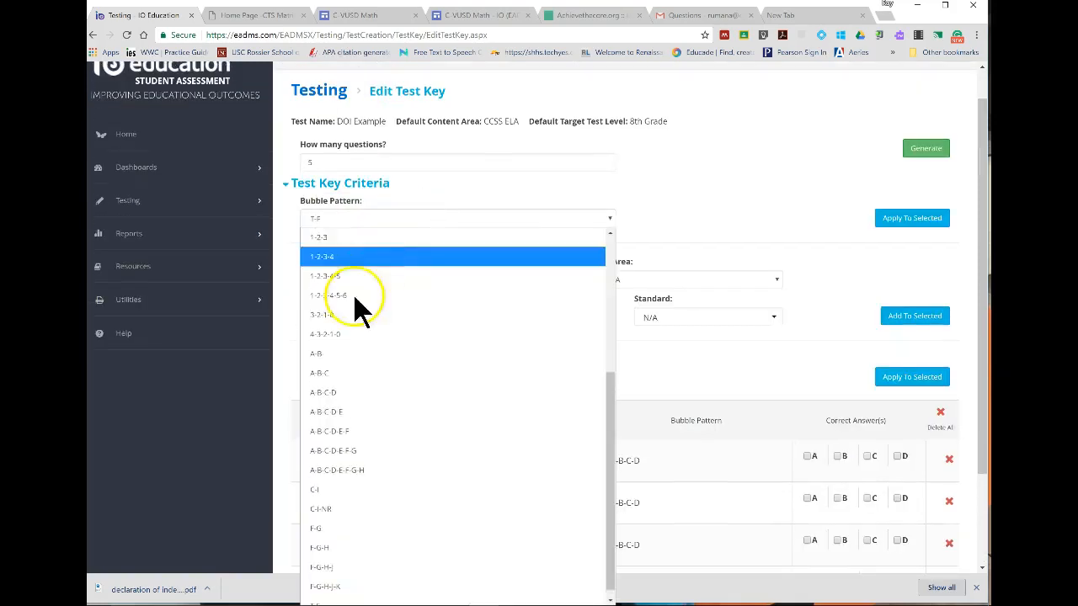
scroll(341, 353, "up", 3)
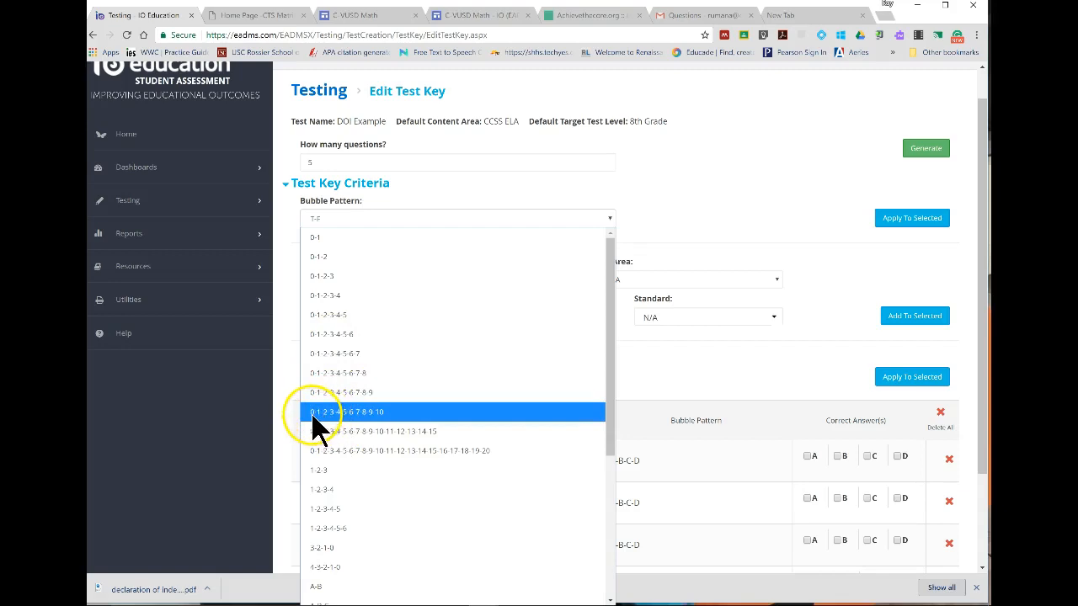
scroll(354, 429, "down", 3)
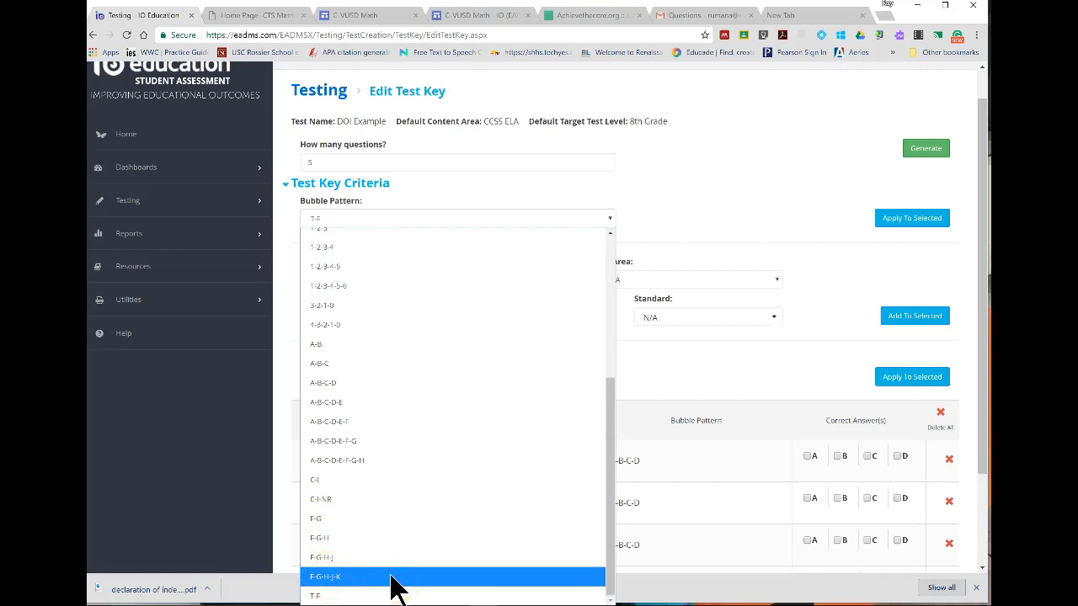
left_click(741, 210)
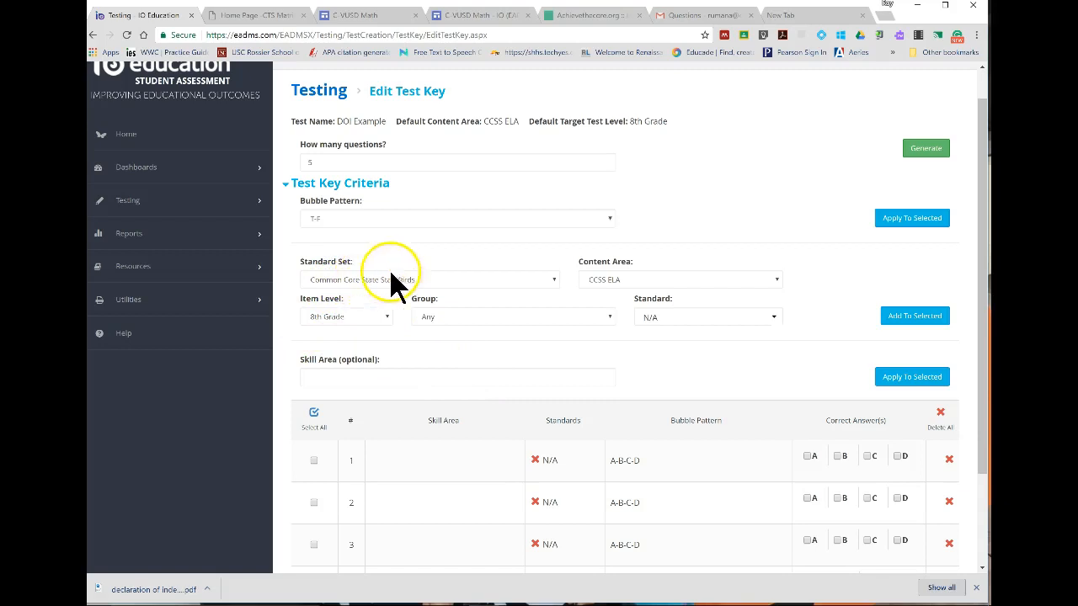
scroll(575, 335, "down", 3)
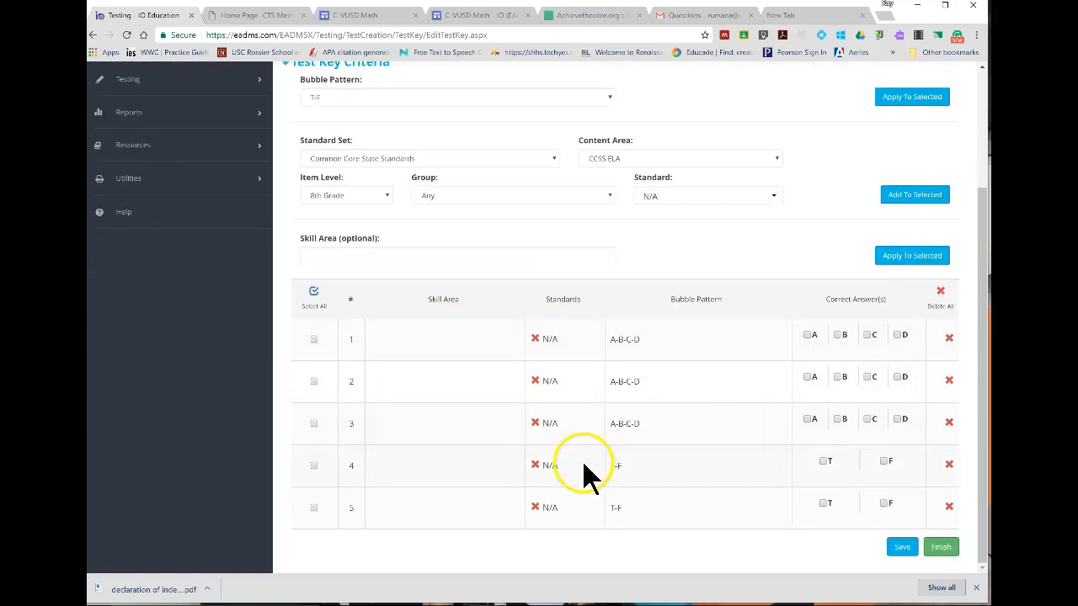
Try to finish the test key without marking any correct answers.
scroll(698, 437, "up", 3)
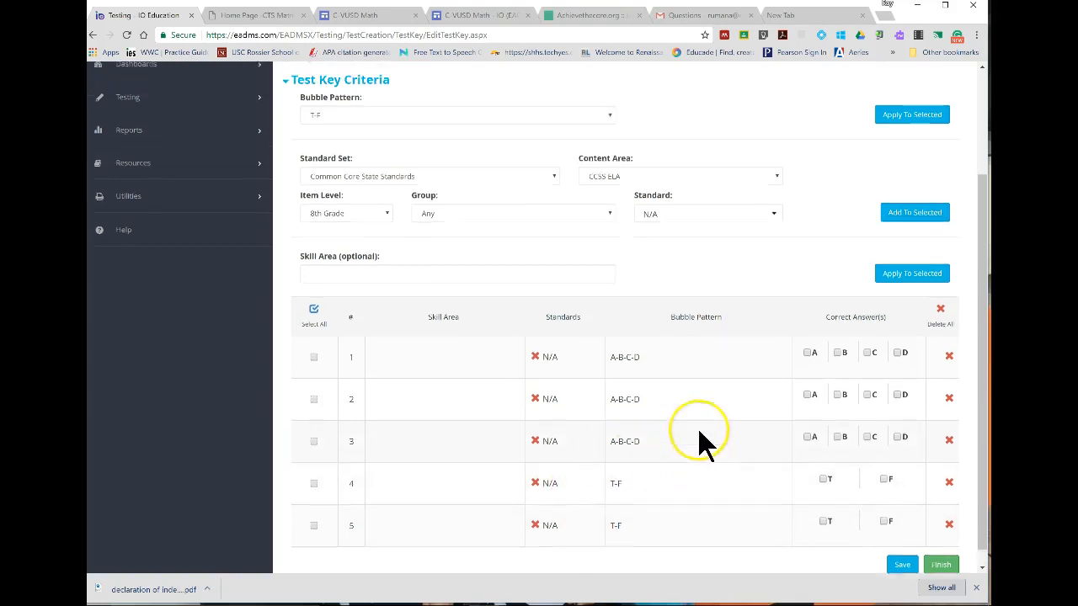
scroll(699, 434, "down", 3)
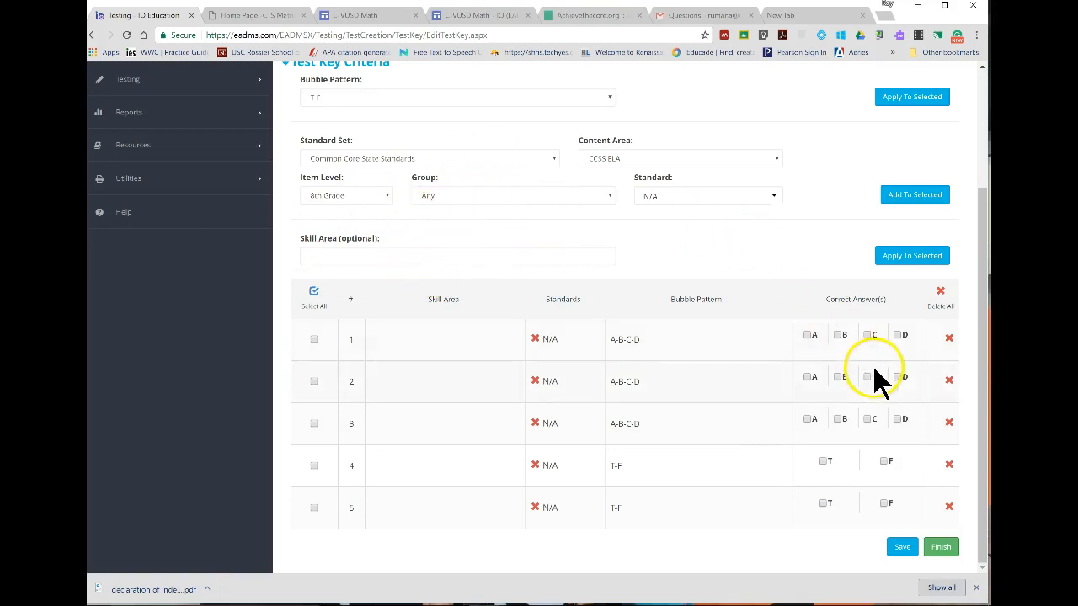
left_click(940, 549)
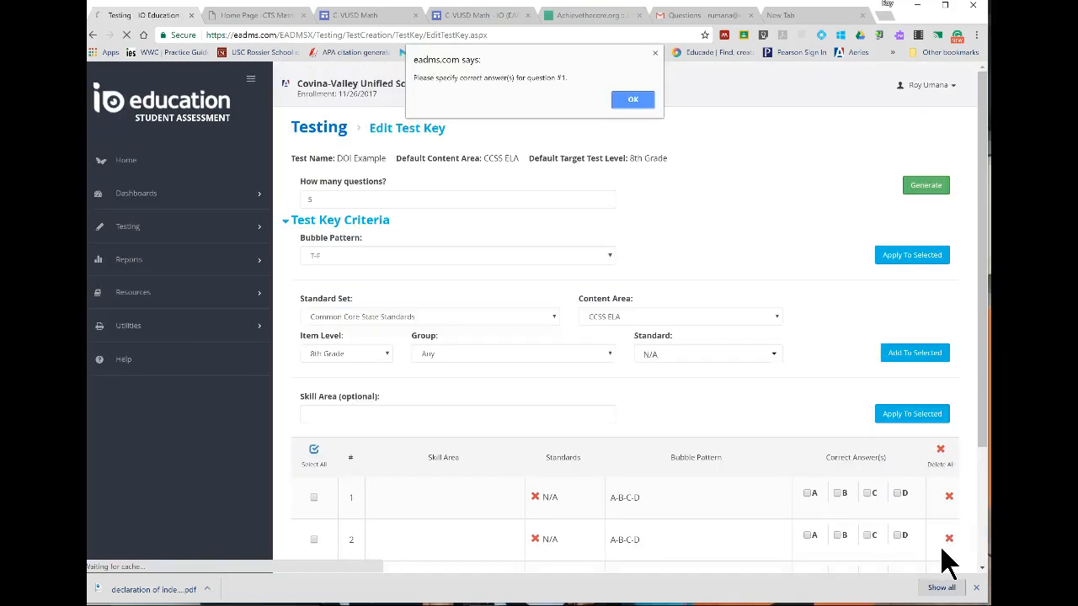
left_click(632, 98)
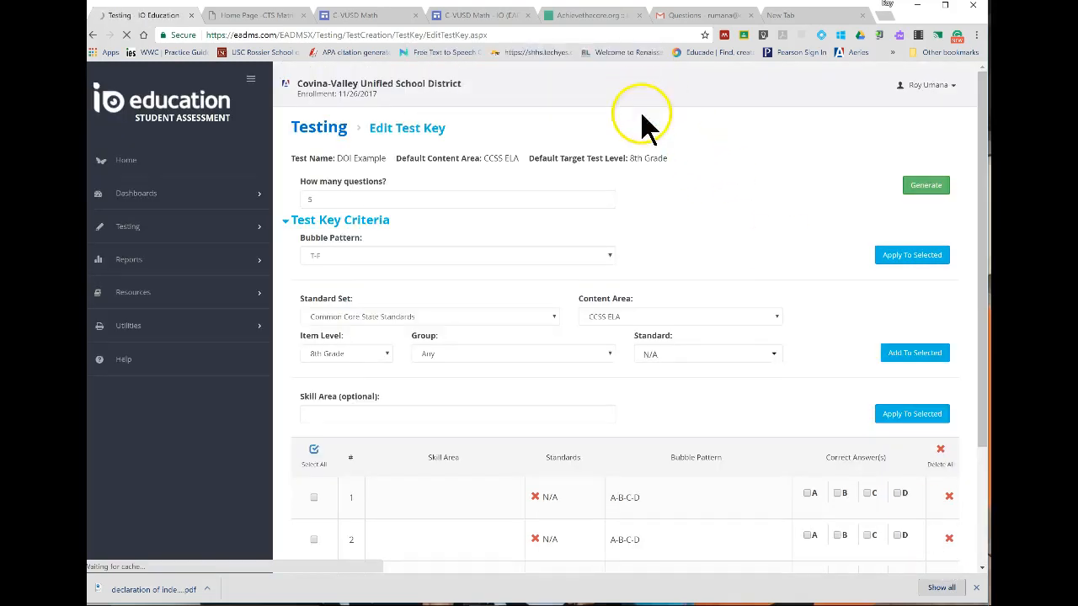
Mark C as the correct answer for questions 1 to 3, T for question 4 and F for question 5, and finish the test key.
scroll(770, 344, "down", 2)
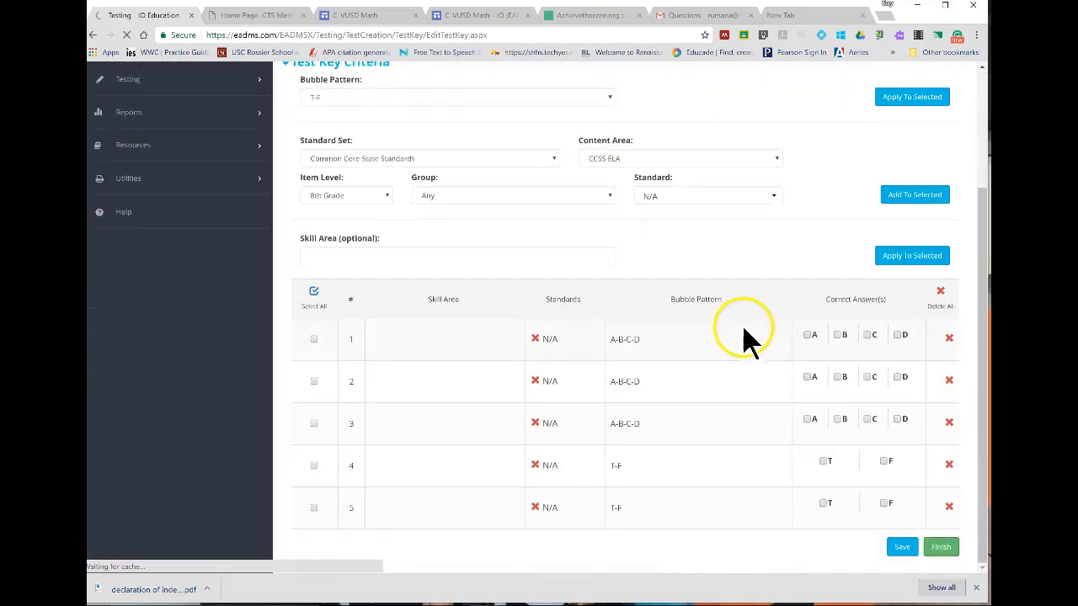
left_click(868, 335)
left_click(869, 378)
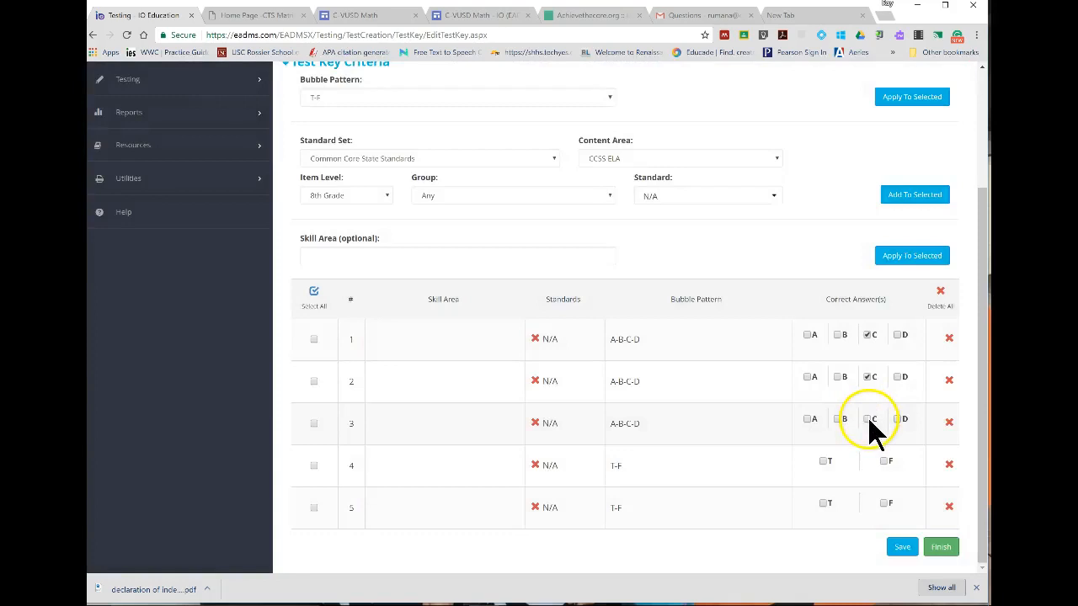
left_click(869, 419)
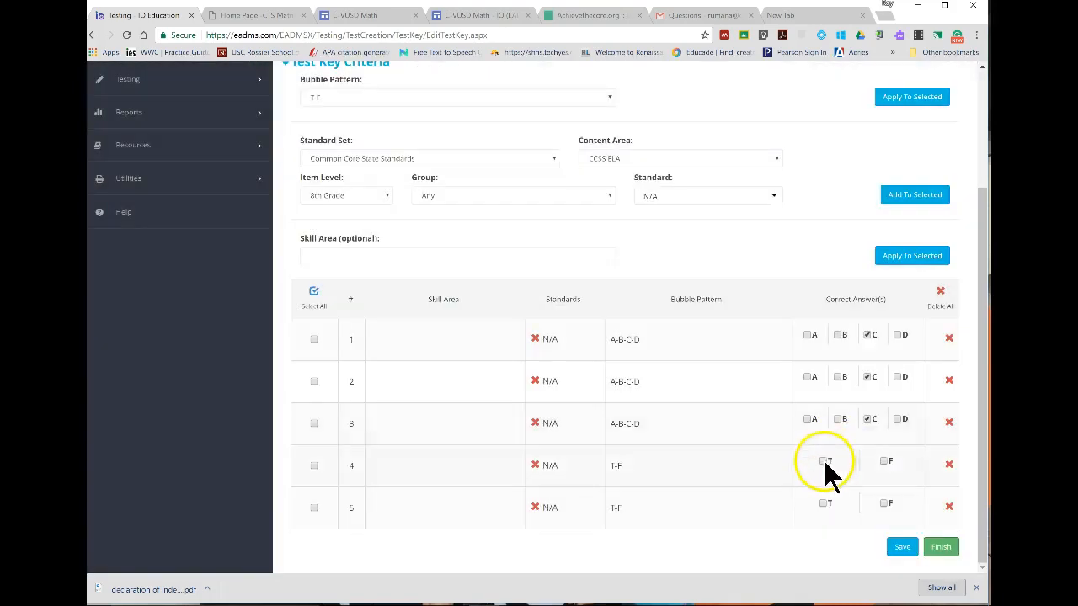
left_click(824, 461)
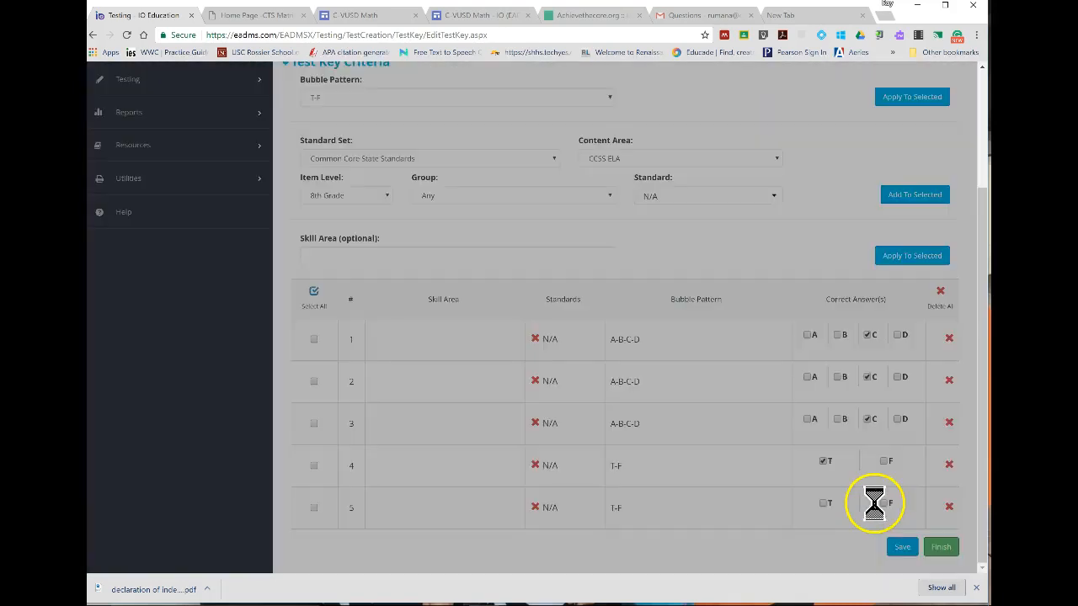
left_click(884, 503)
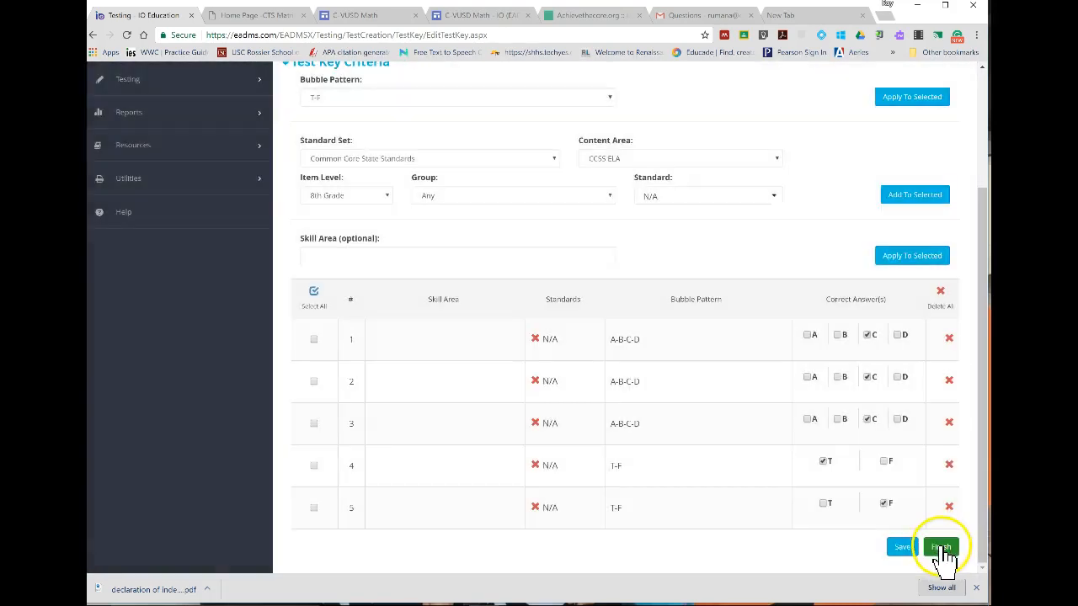
left_click(940, 549)
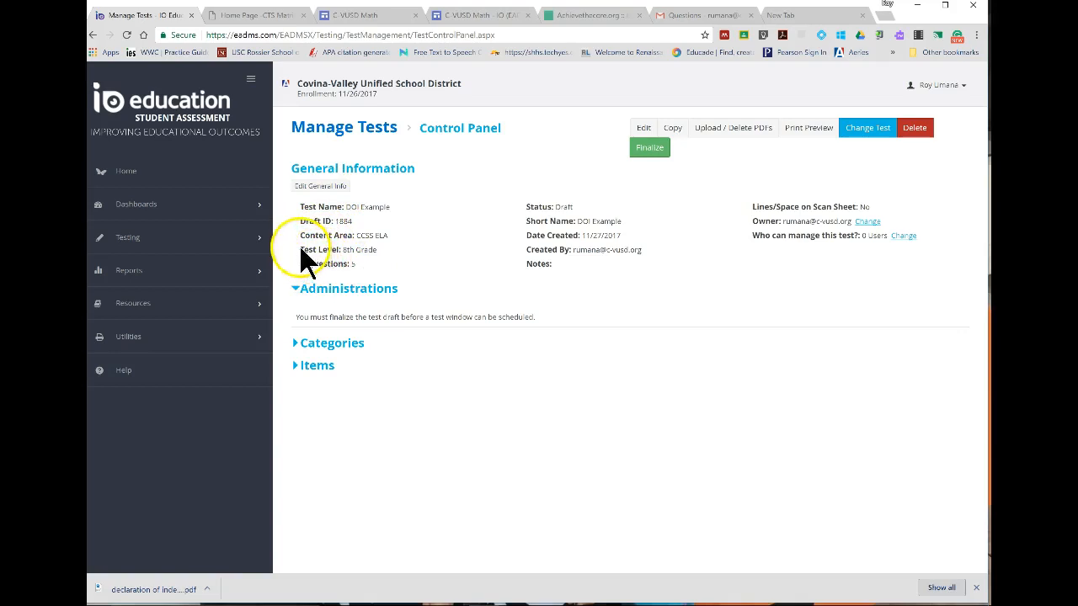
Open the PDF upload and deletion window for the DOI Example draft.
left_click_drag(300, 248, 383, 260)
left_click(394, 259)
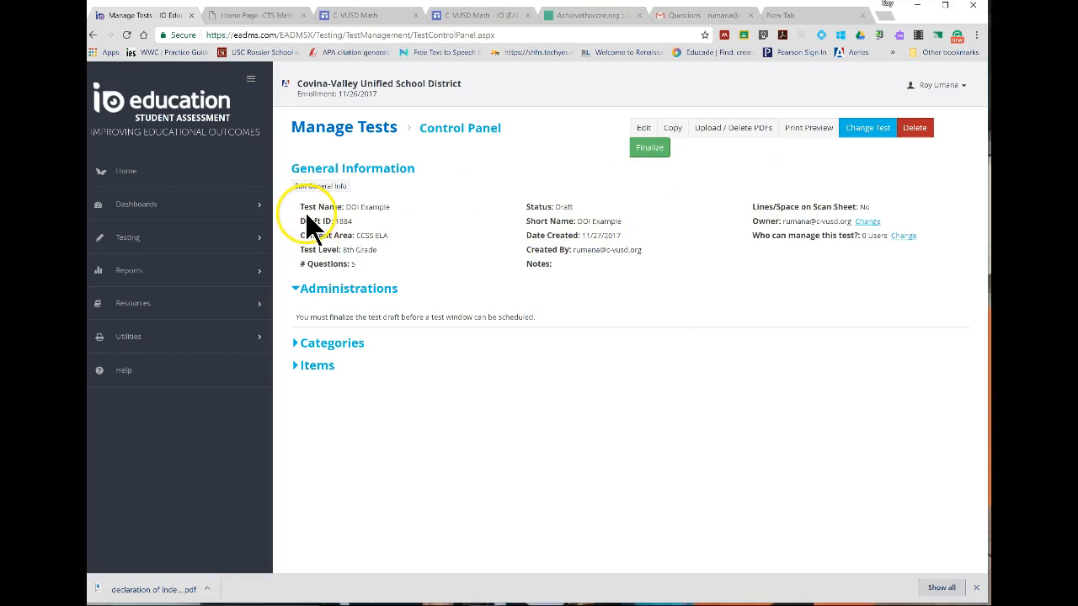
left_click(729, 135)
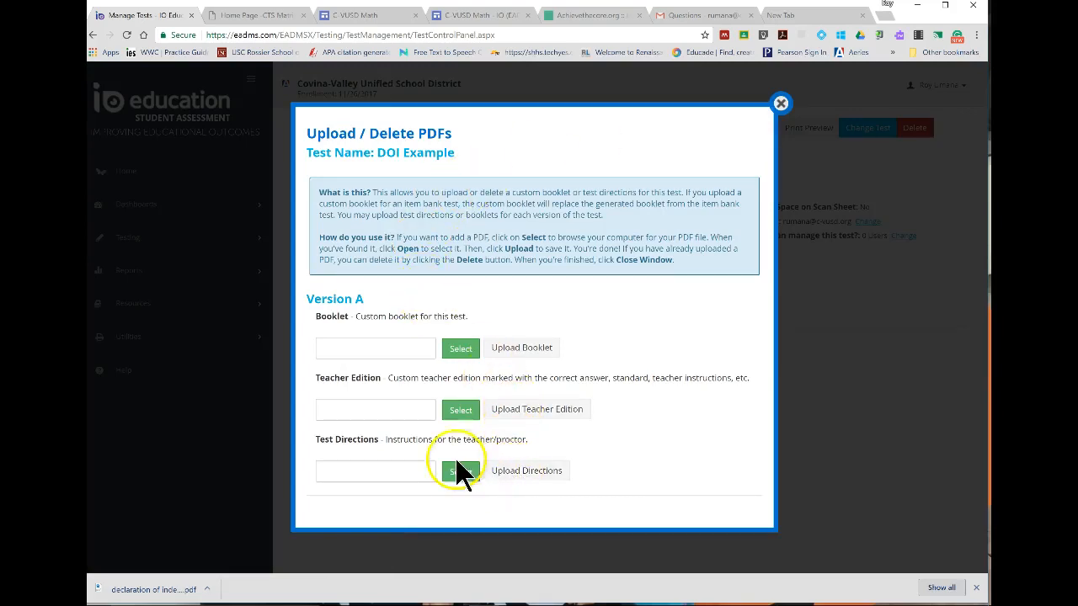
left_click(459, 348)
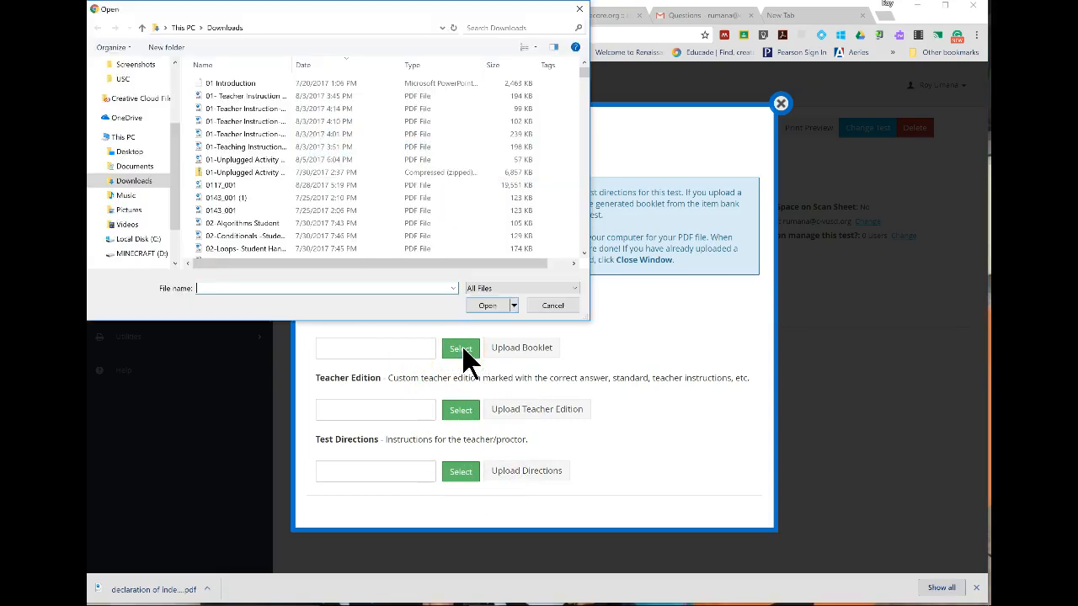
left_click(249, 108)
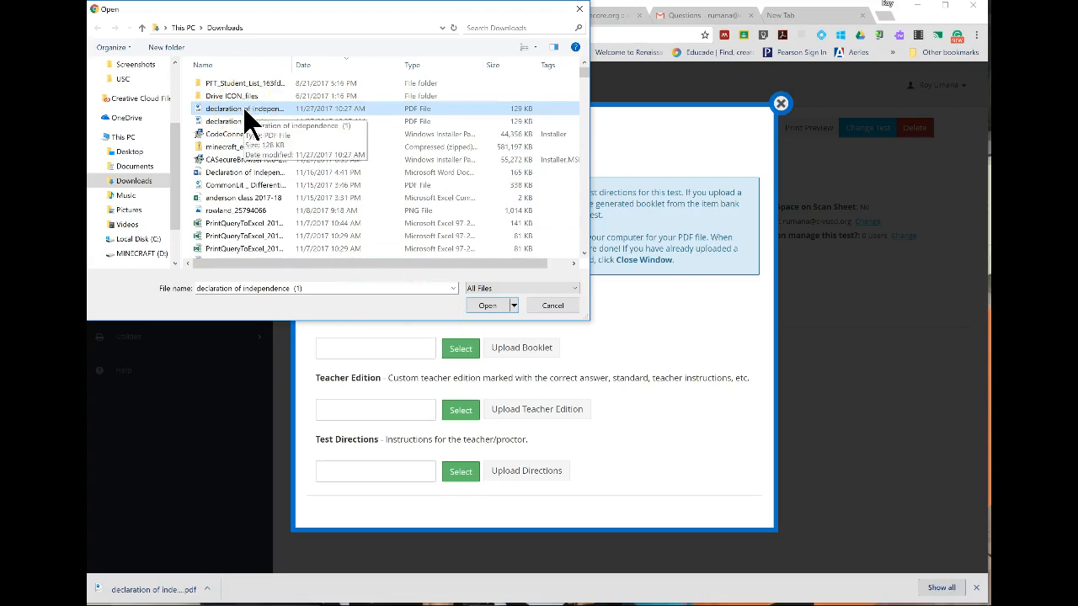
left_click(490, 306)
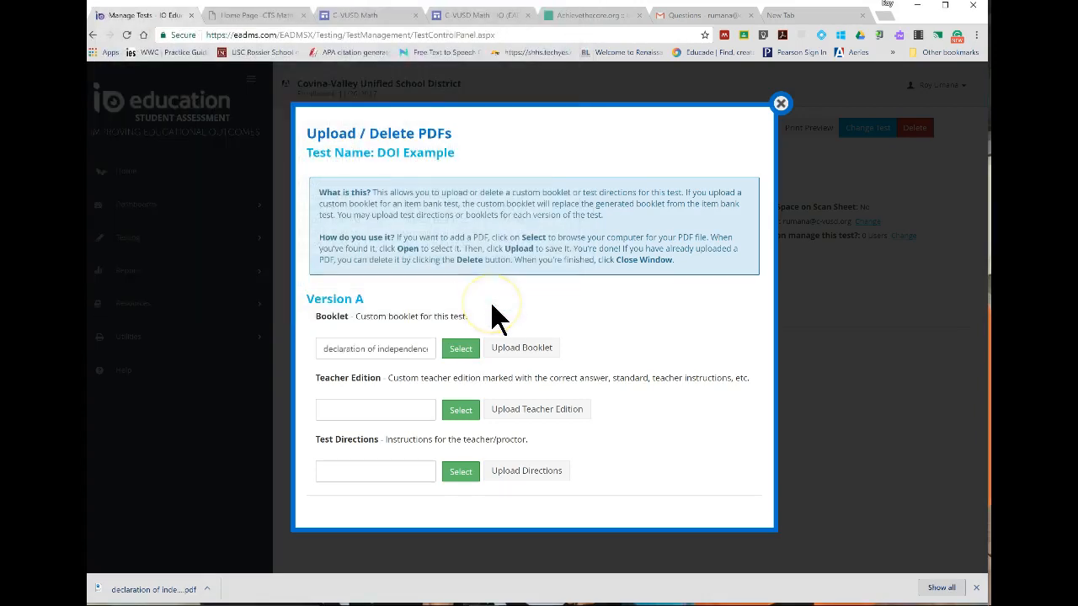
left_click(461, 354)
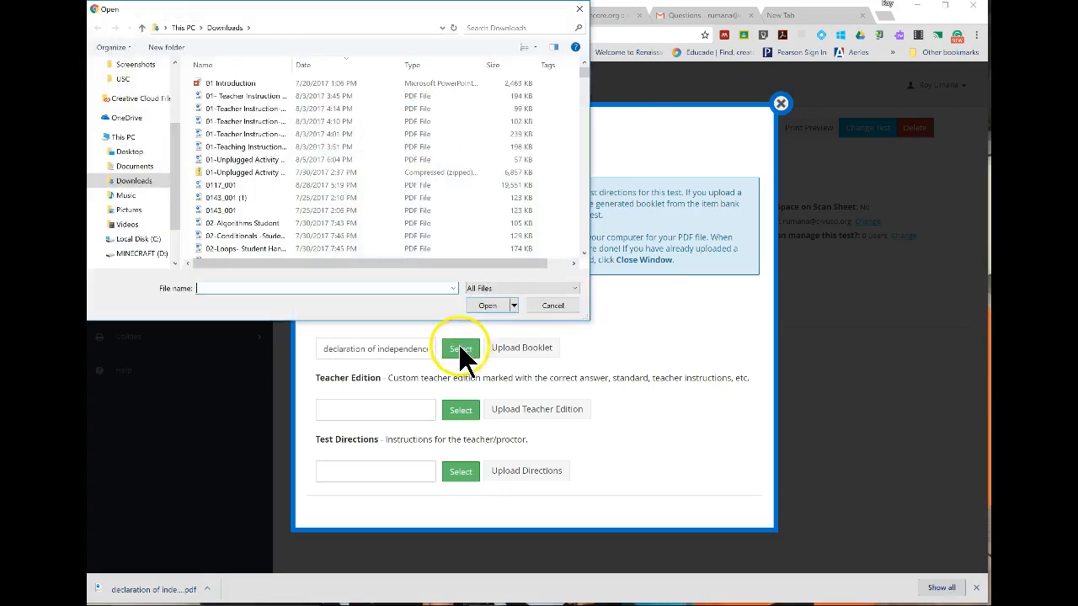
left_click(552, 305)
Upload the newest downloaded PDF, "declaration of independence (1)", as the Version A custom booklet and close the upload window.
left_click(463, 349)
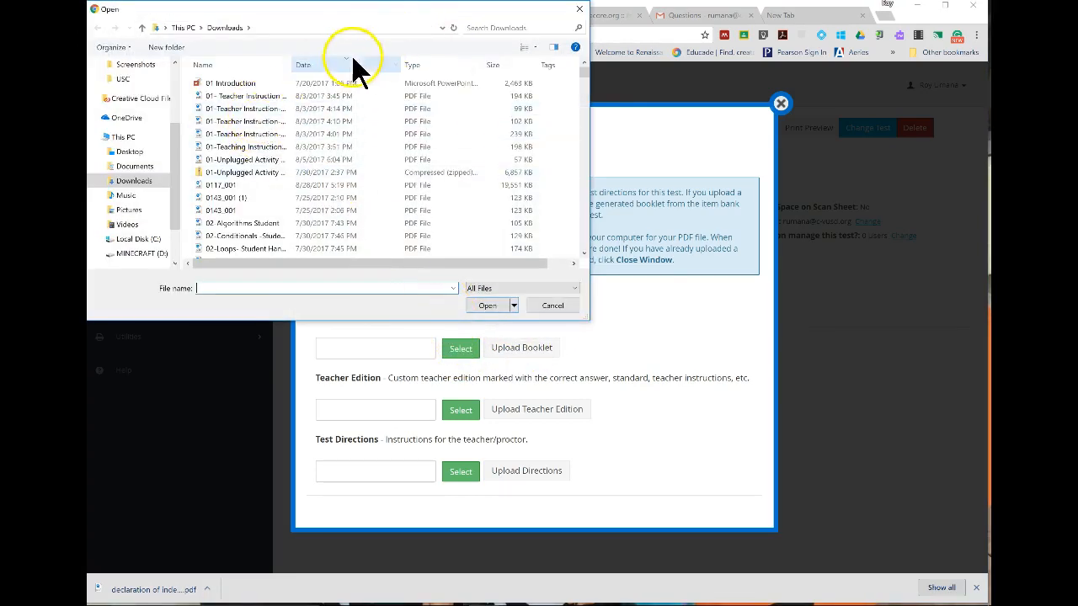
left_click(341, 67)
left_click(252, 109)
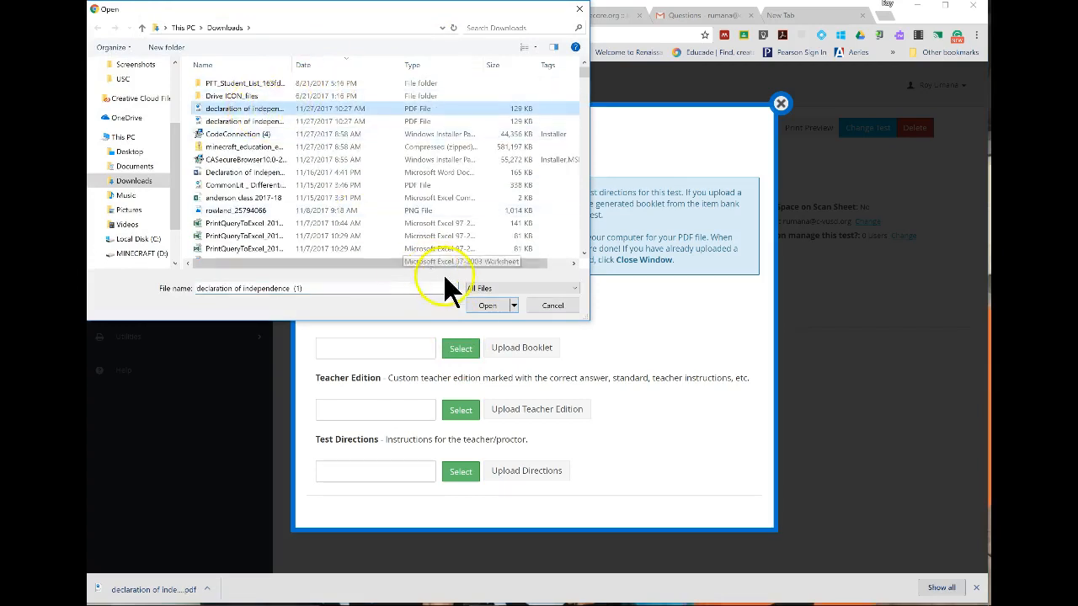
left_click(487, 305)
left_click(515, 349)
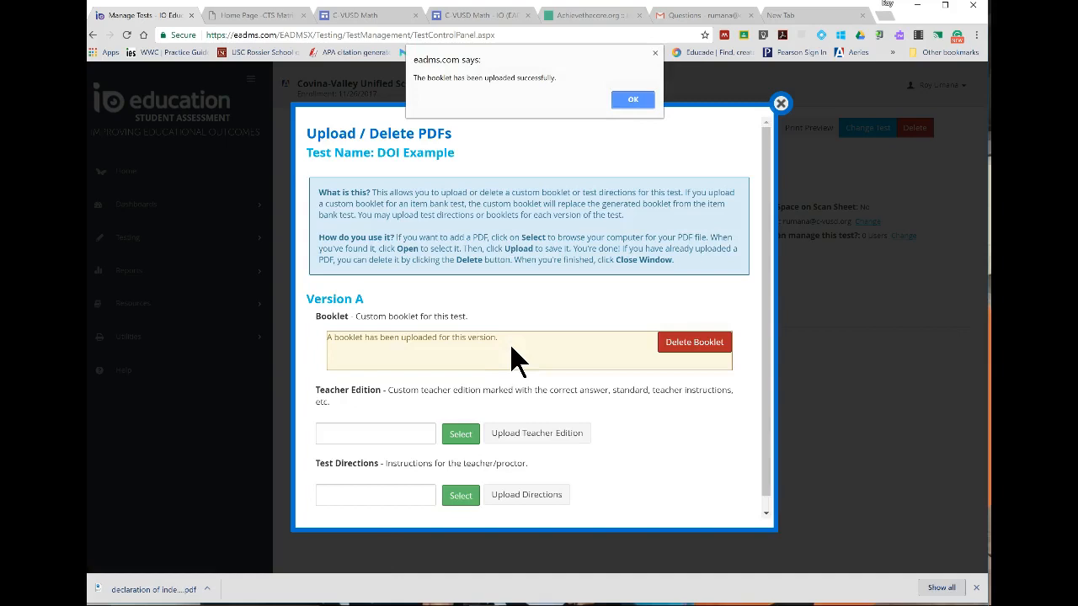
left_click(632, 99)
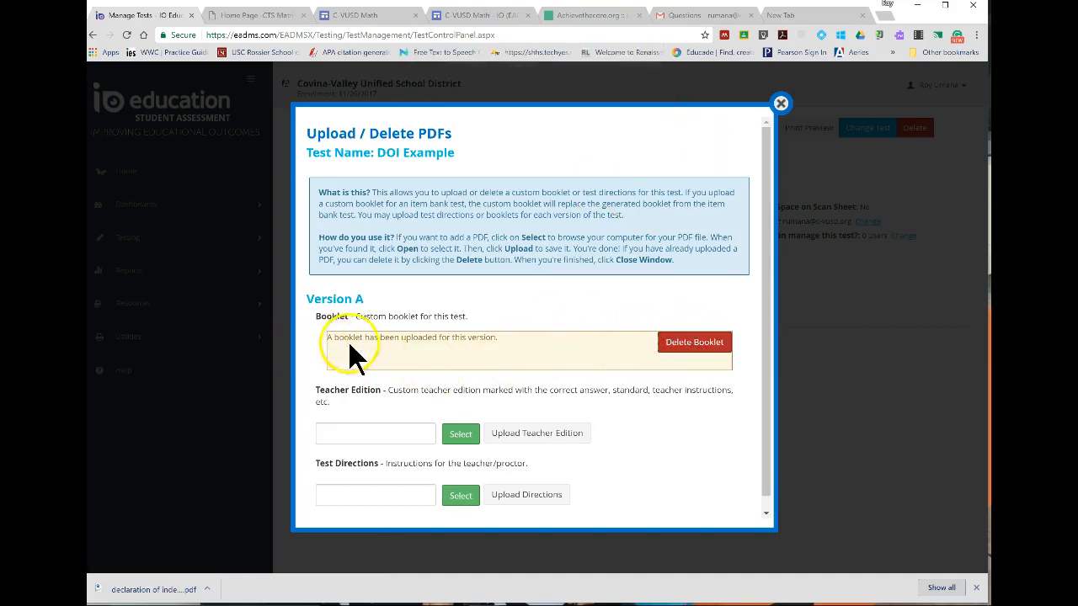
scroll(566, 452, "down", 1)
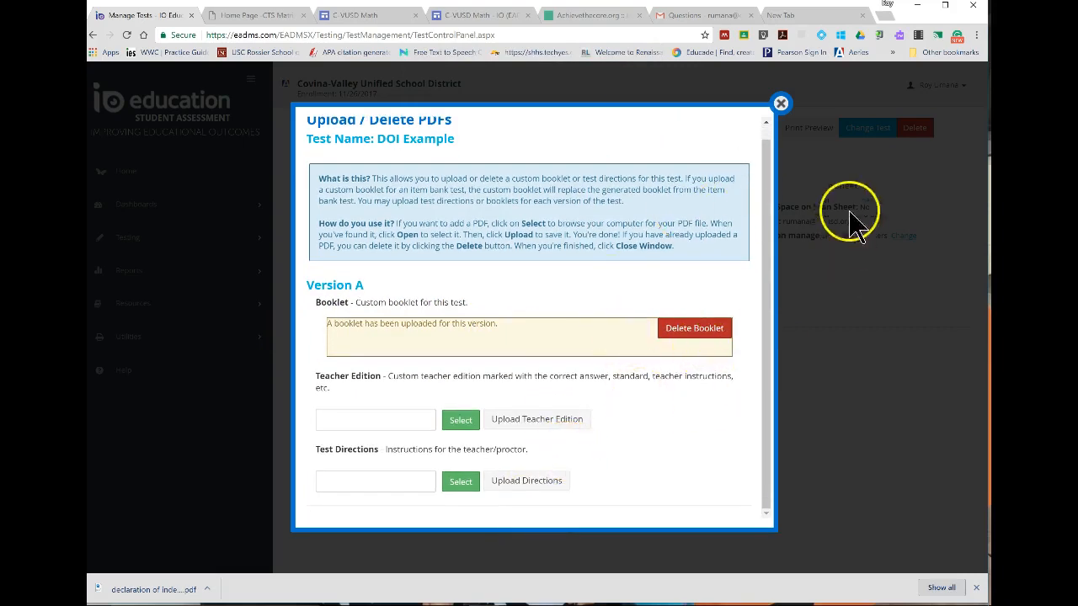
left_click(783, 103)
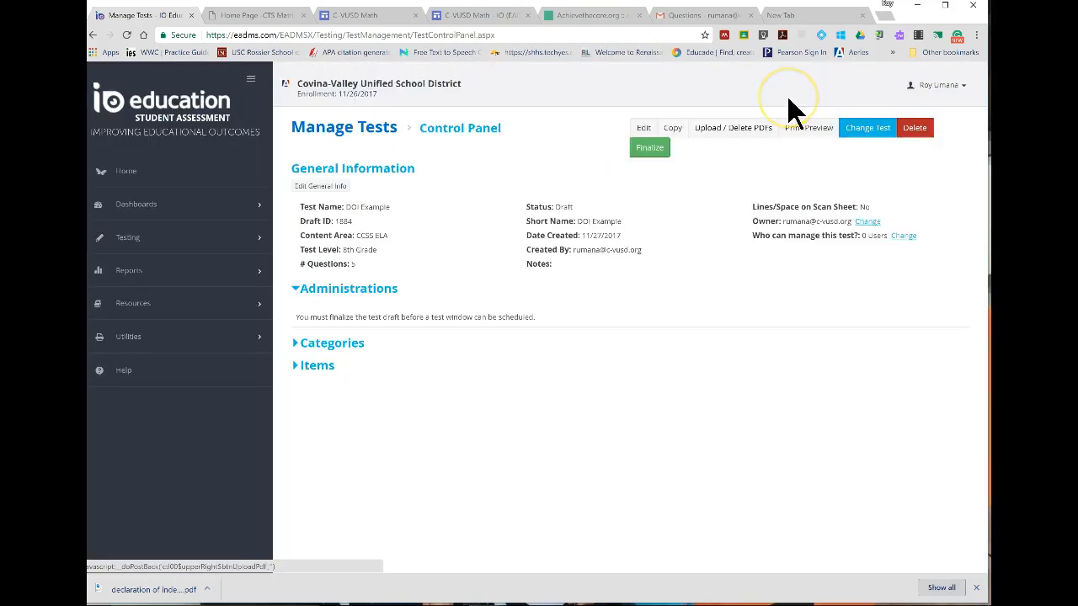
Finalize the DOI Example test draft.
left_click(651, 148)
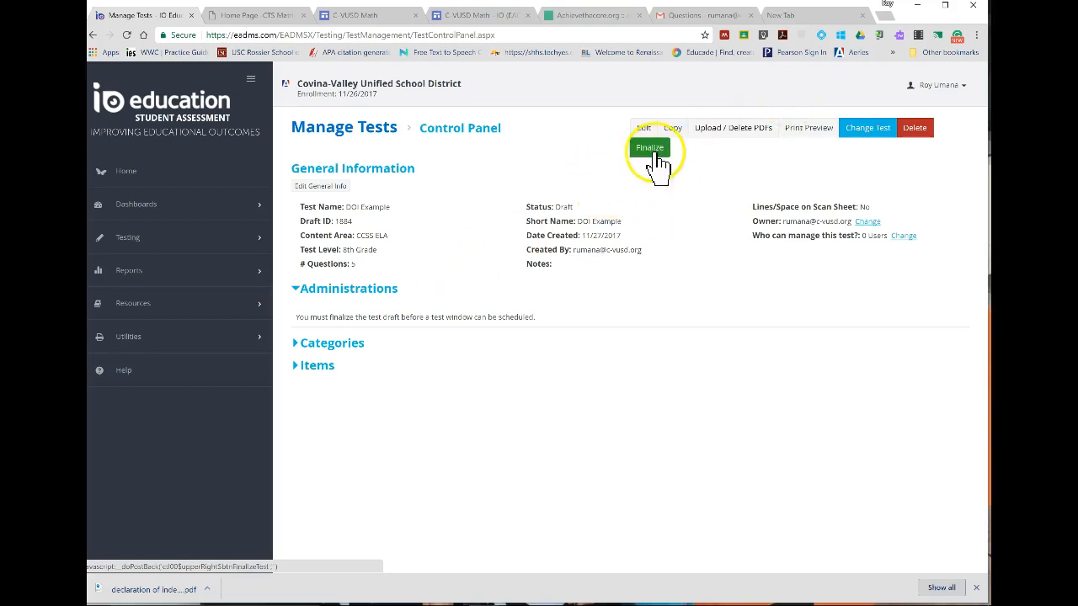
left_click(567, 160)
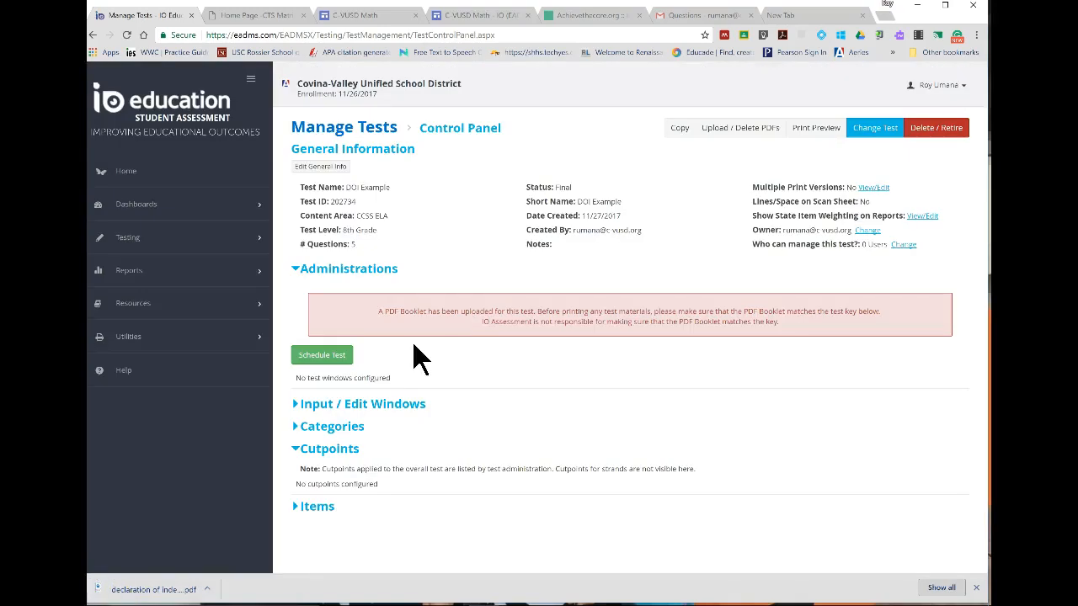
Start scheduling the finalized test and set its administration date name to "Testing Window 1".
left_click(342, 360)
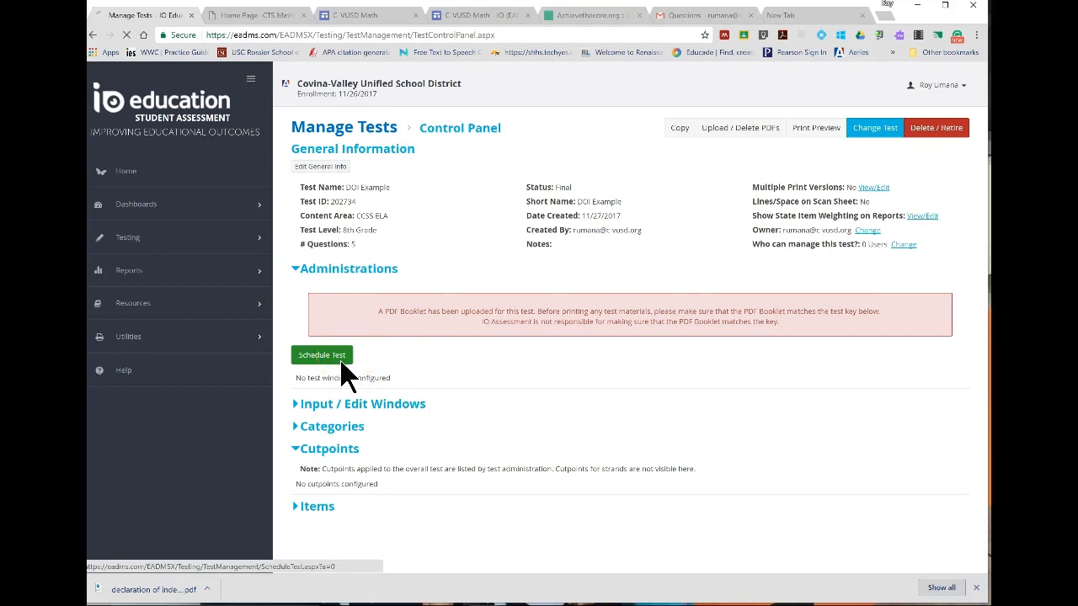
left_click(363, 193)
type("Test")
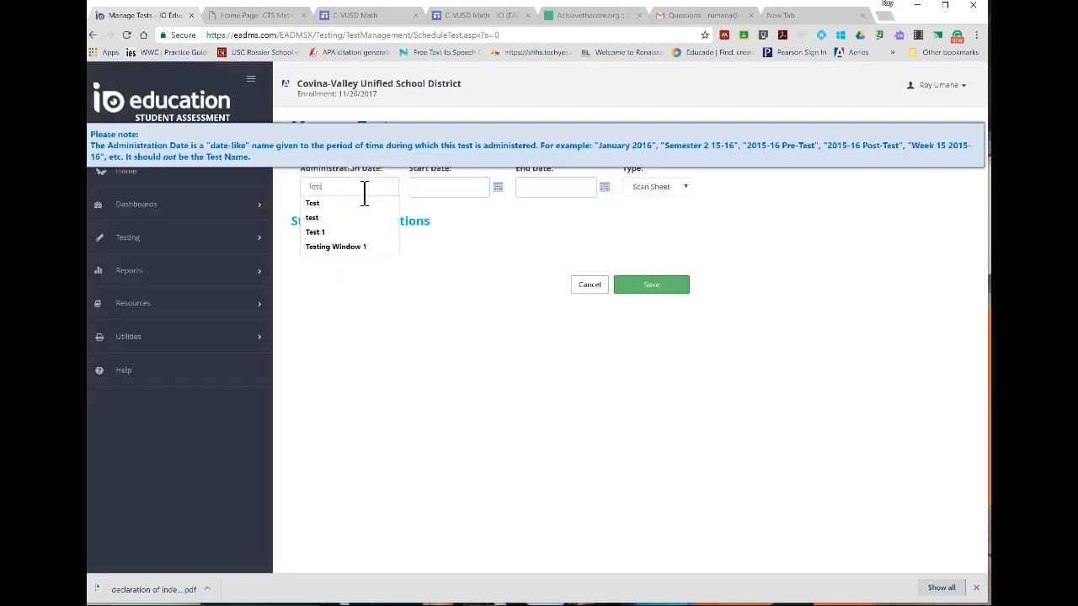
left_click(362, 247)
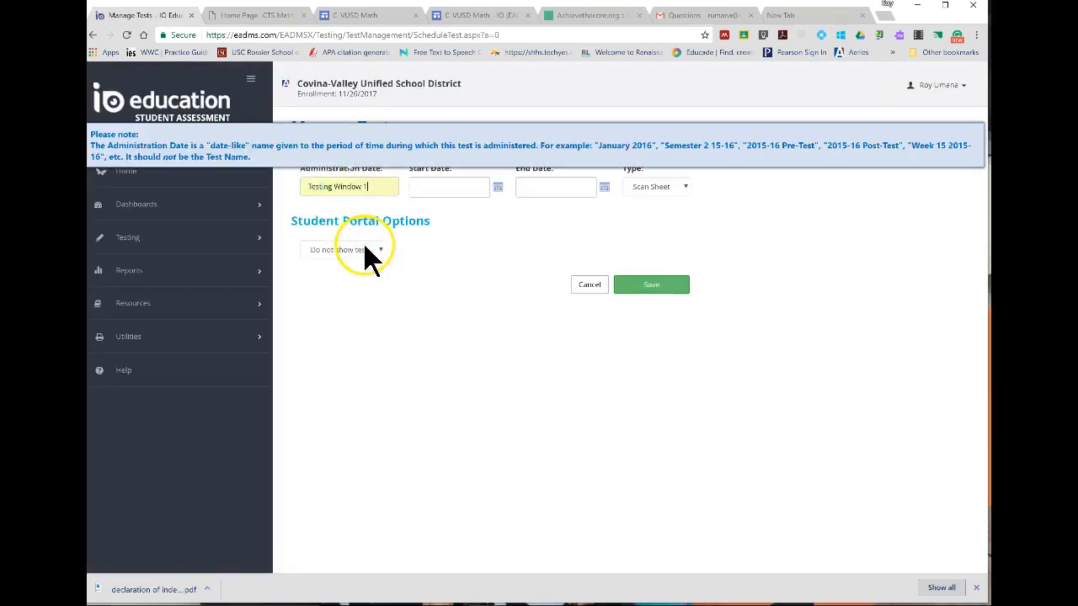
Set the test's start date to 11/15/2017, its end date to 12/1/2017 and its type to Online Only.
left_click(497, 187)
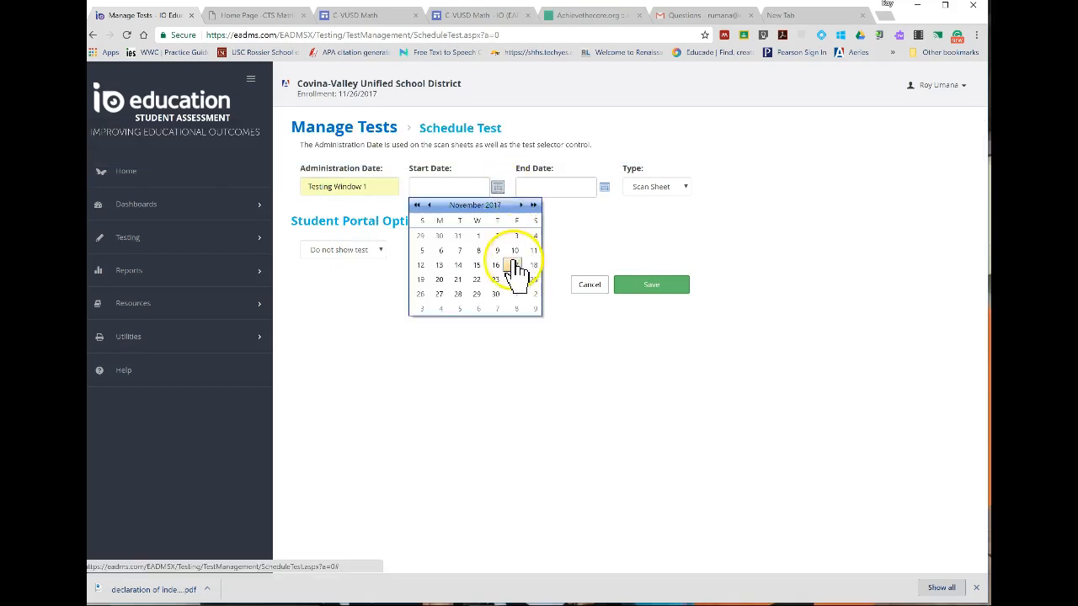
left_click(476, 265)
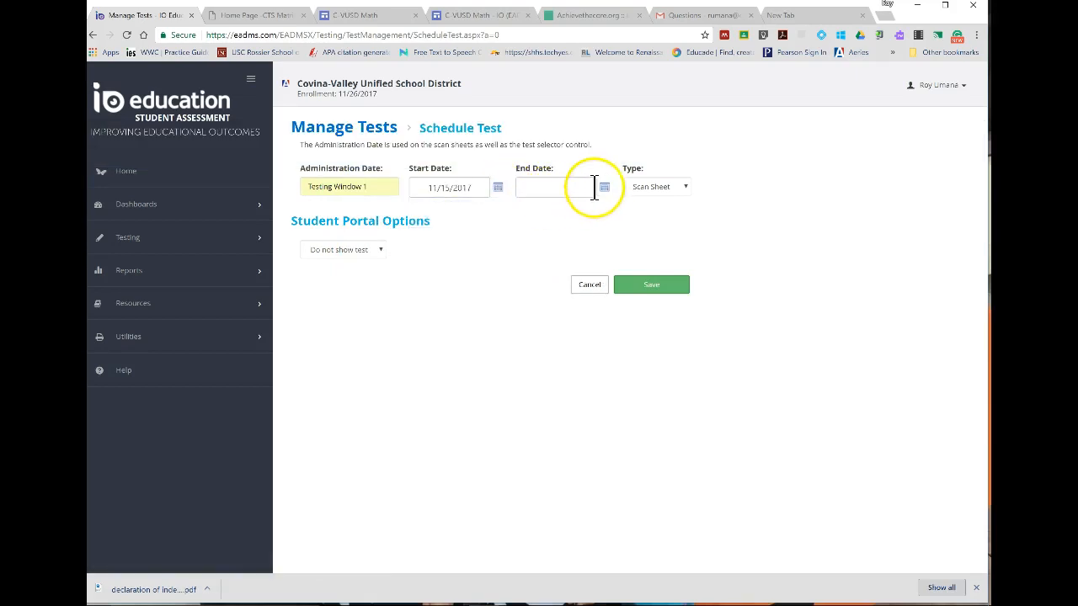
left_click(604, 187)
left_click(622, 295)
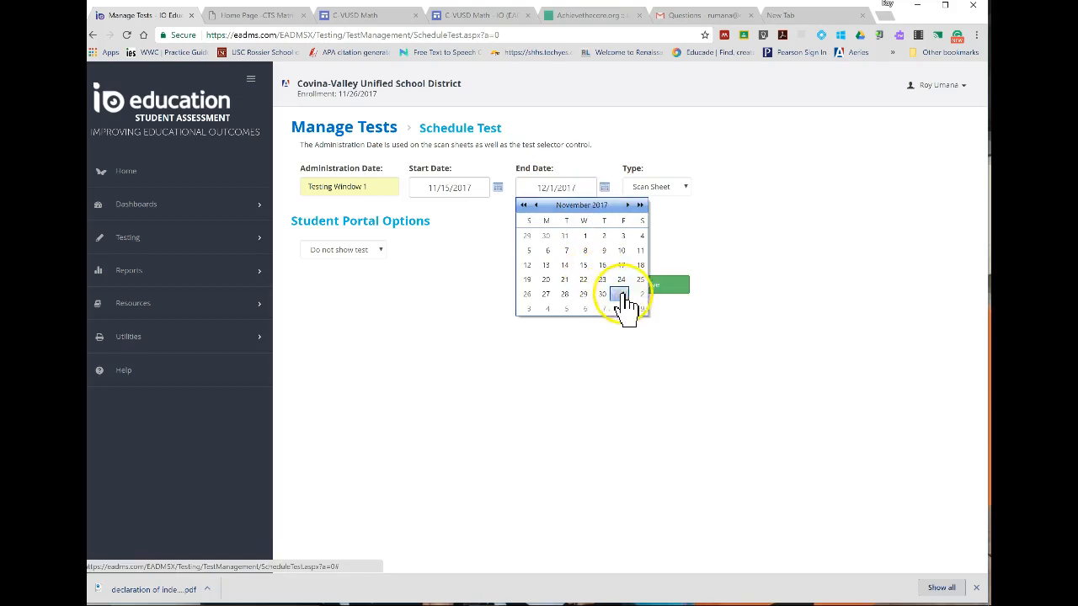
left_click(665, 189)
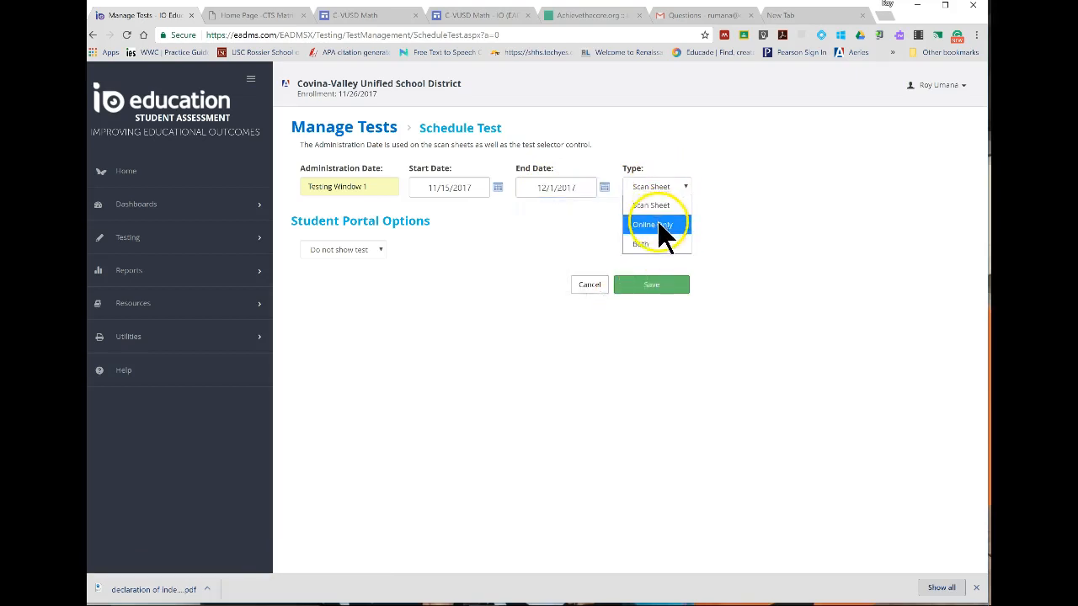
left_click(659, 224)
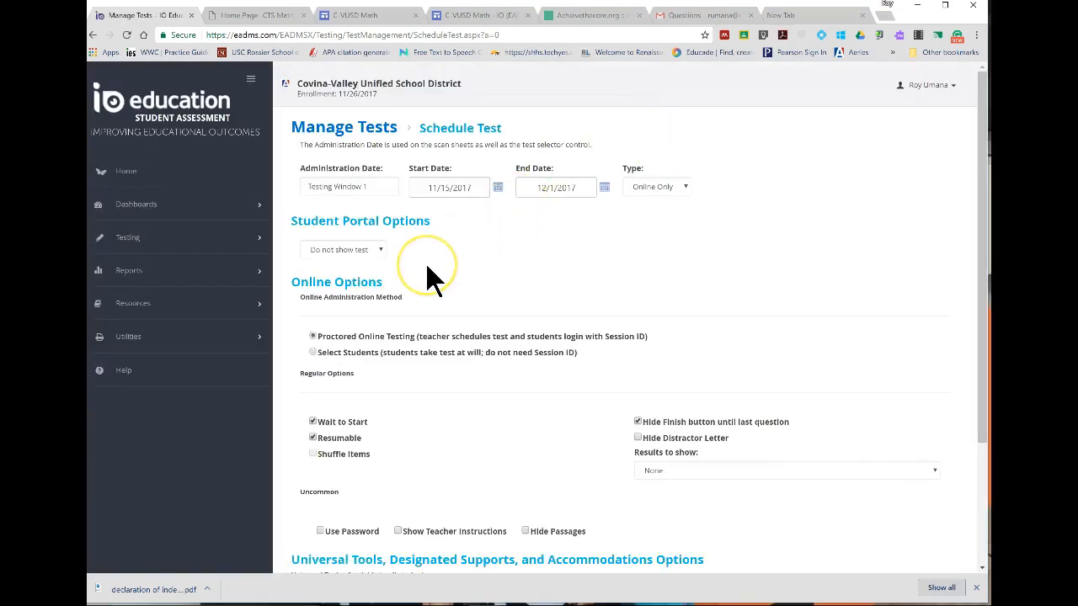
Set the Student Portal option of the scheduled test to Show test.
left_click(378, 249)
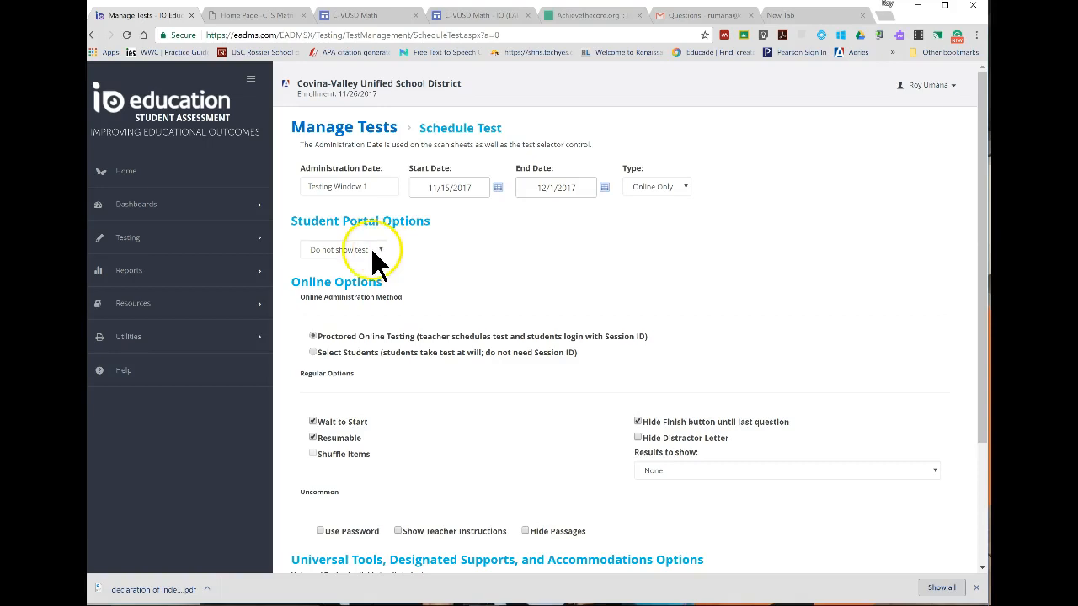
left_click(371, 291)
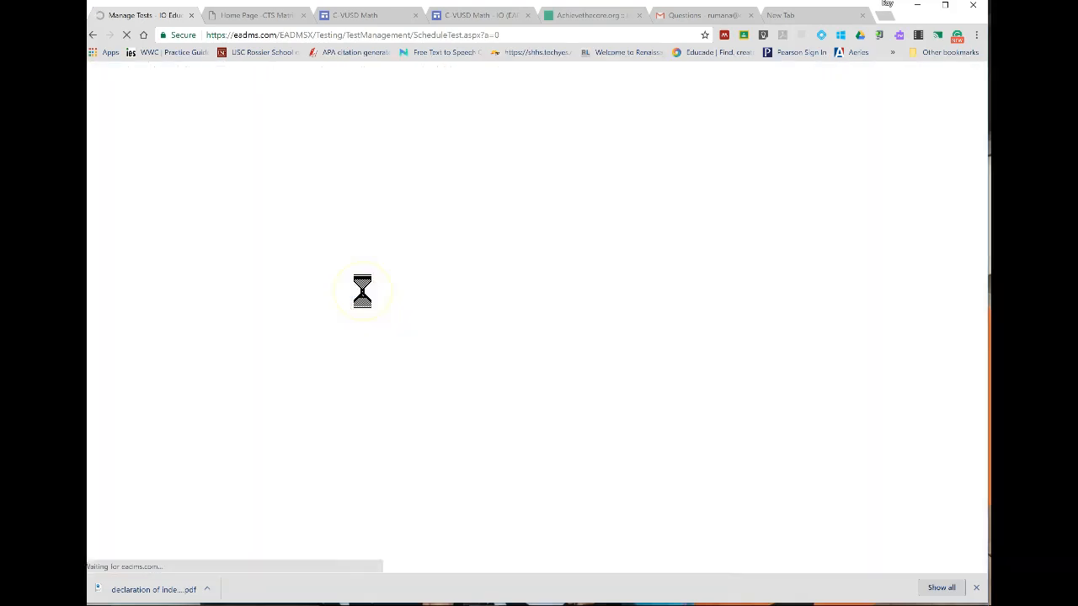
scroll(473, 249, "down", 1)
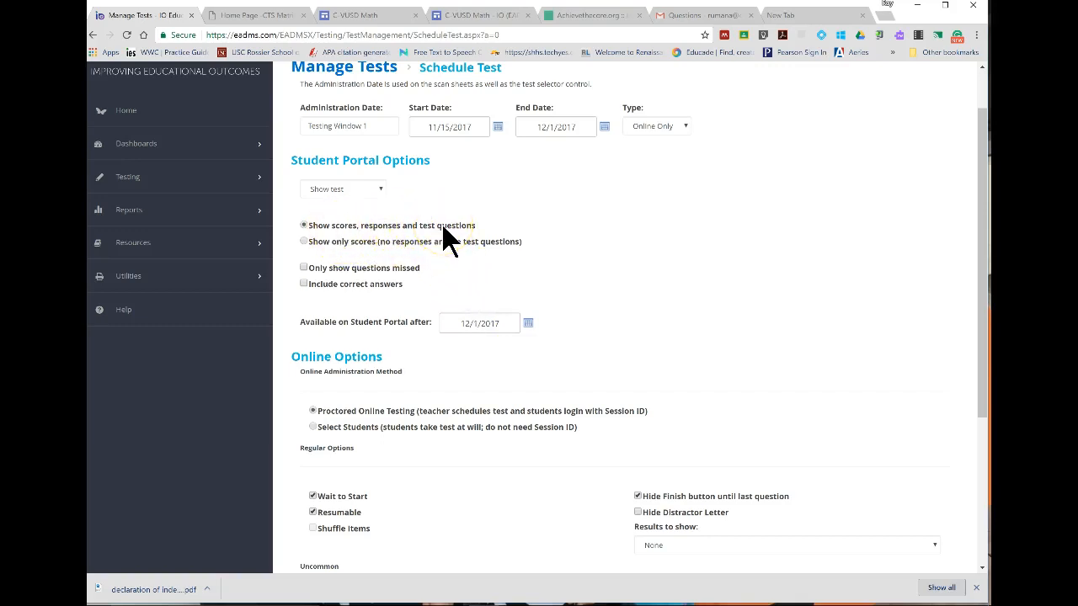
Try the Select Students option as the test's online administration method.
scroll(443, 304, "down", 3)
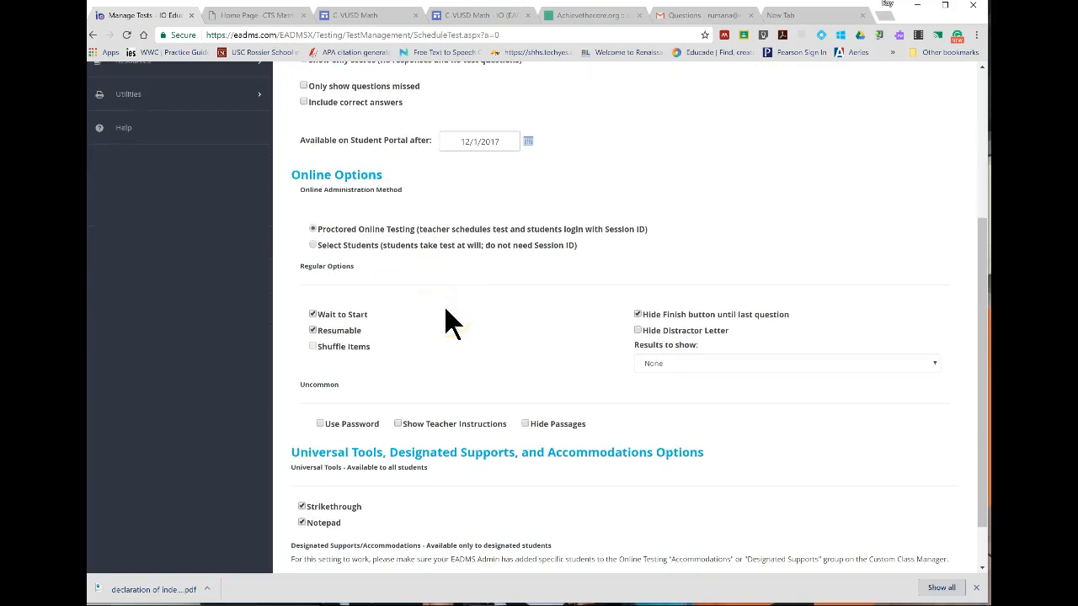
scroll(675, 204, "up", 2)
scroll(698, 167, "up", 1)
scroll(696, 171, "down", 1)
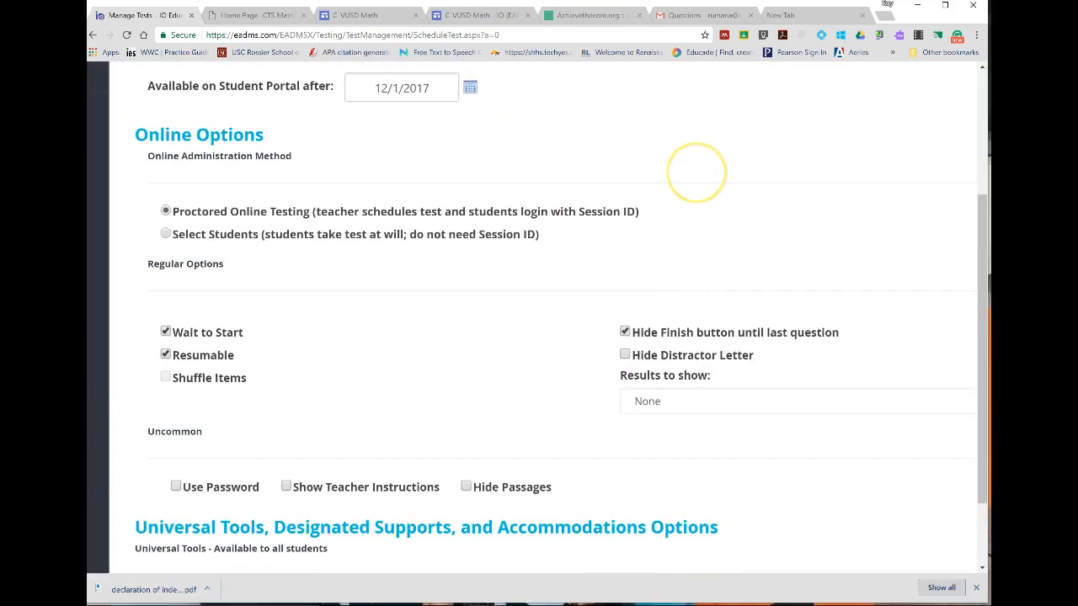
left_click(316, 235)
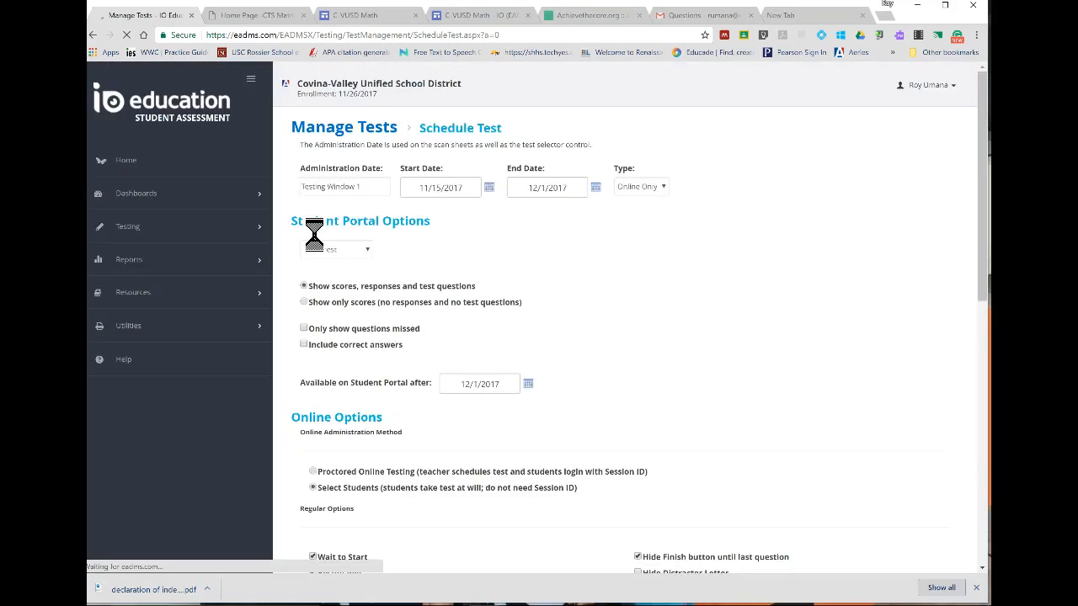
scroll(433, 361, "down", 3)
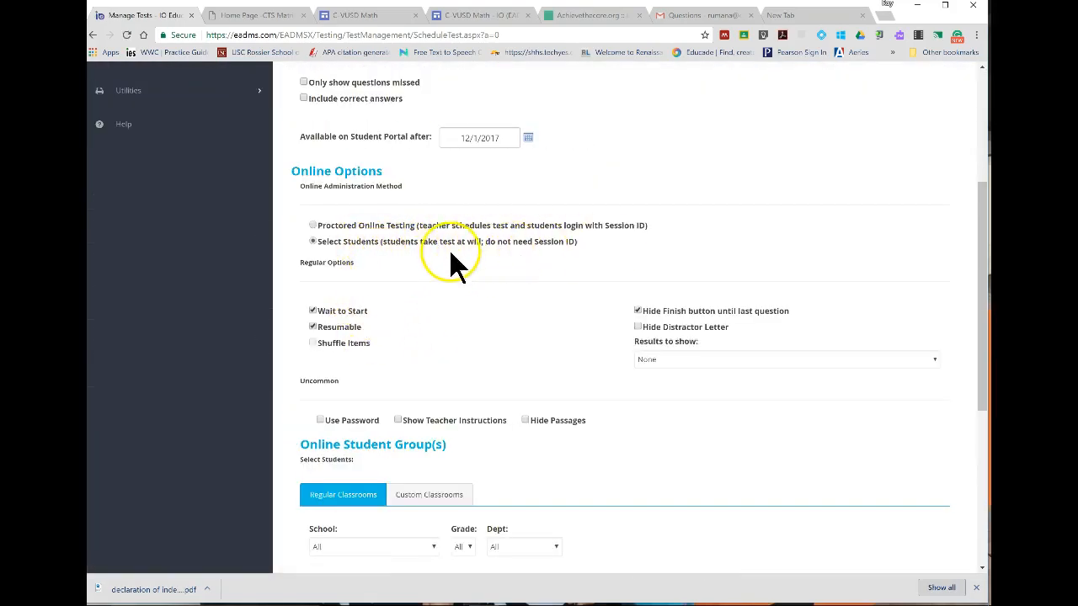
Set the online administration method to Proctored Online Testing and save the test schedule.
left_click(355, 226)
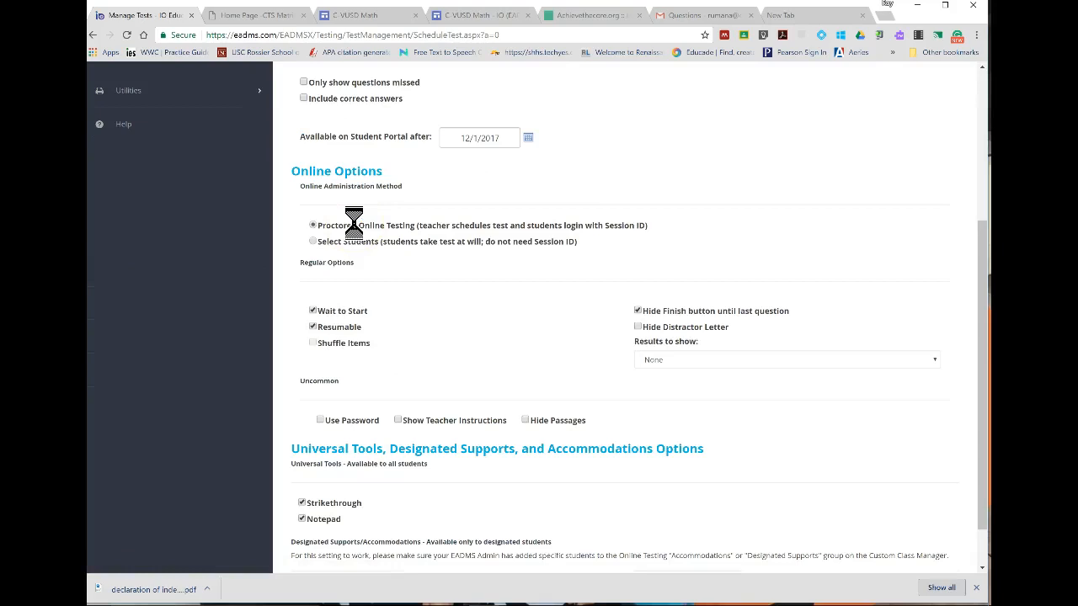
scroll(446, 373, "down", 2)
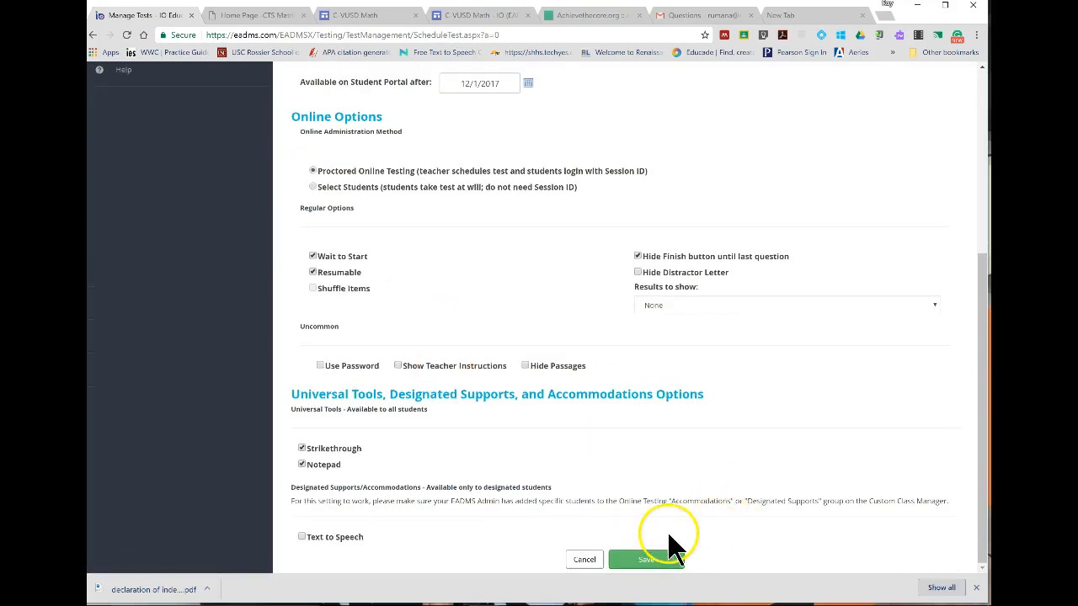
left_click(646, 562)
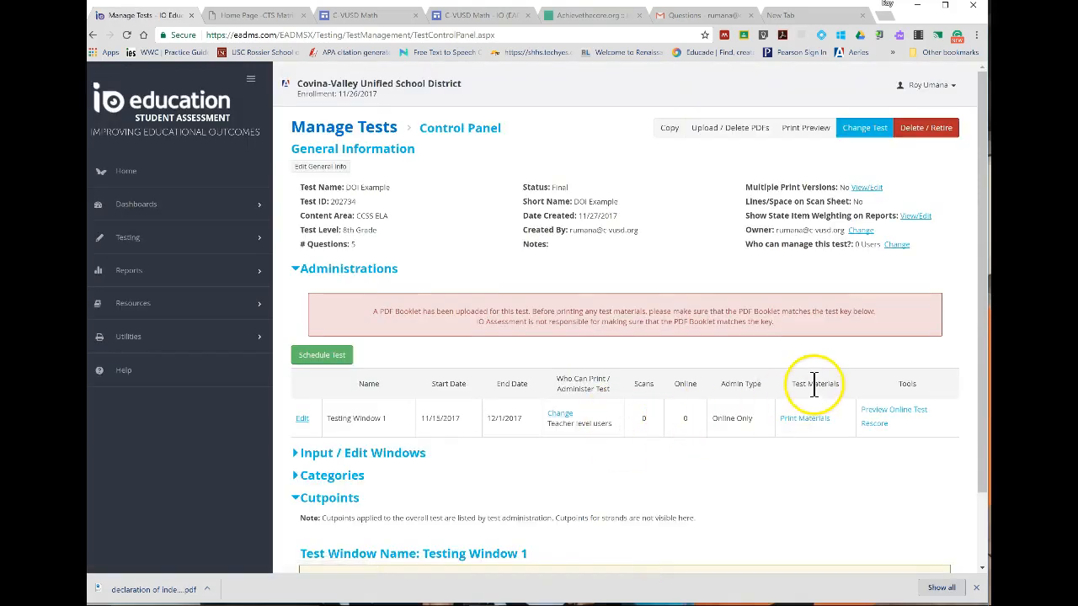
Preview the scheduled test online, begin it and examine the PDF booklet beside the answer choices.
left_click(897, 412)
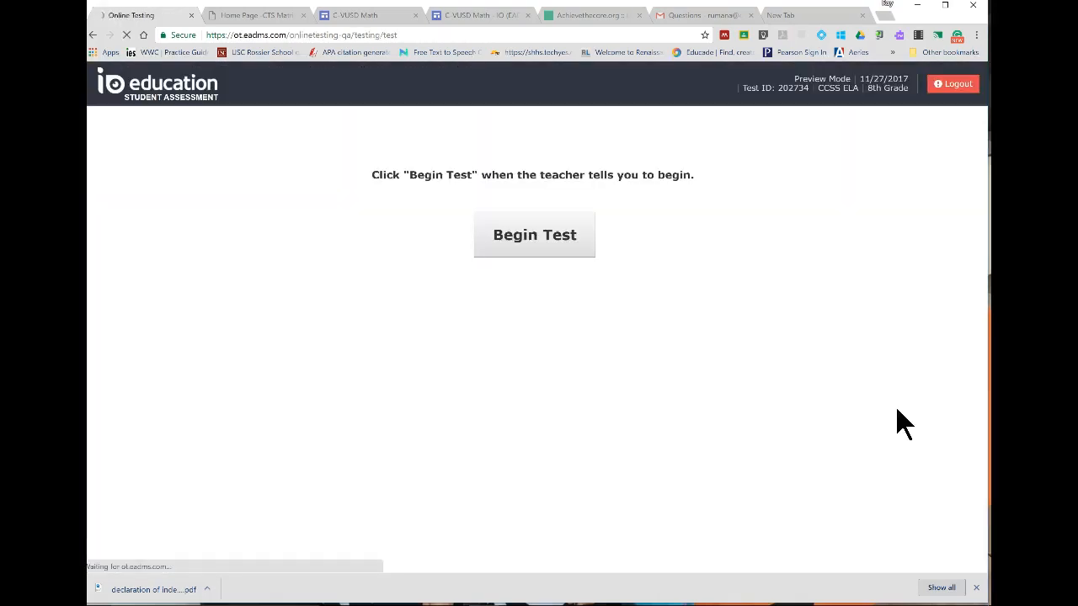
left_click(561, 250)
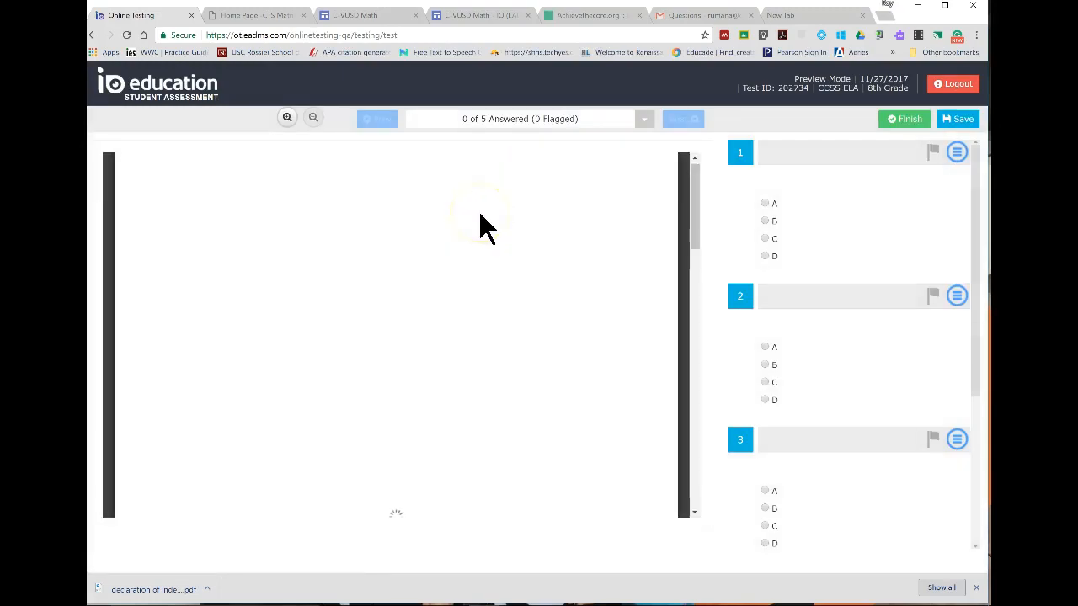
scroll(480, 219, "down", 15)
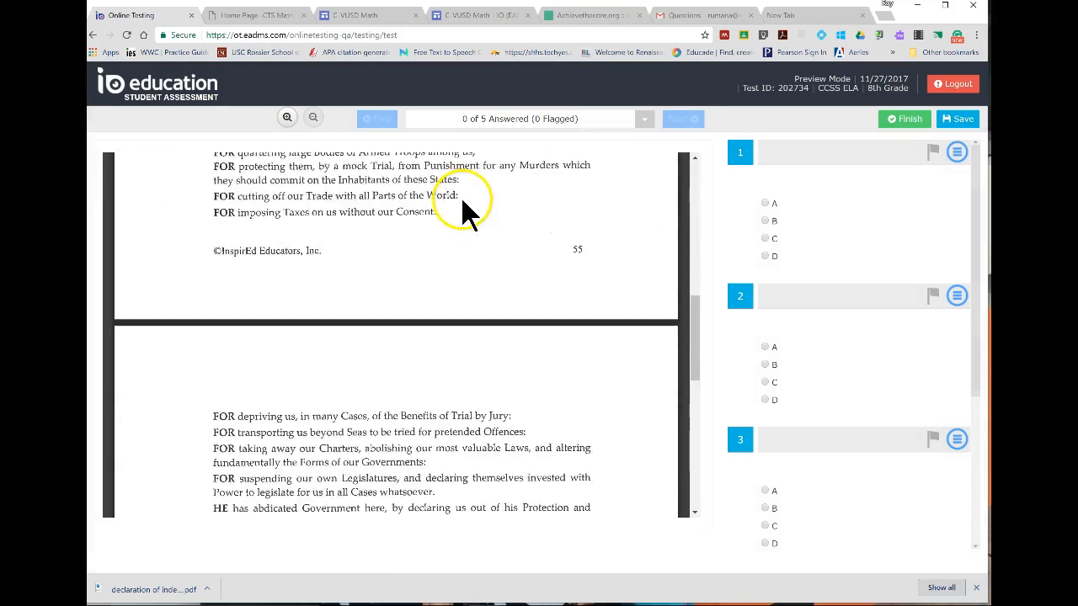
scroll(892, 202, "down", 3)
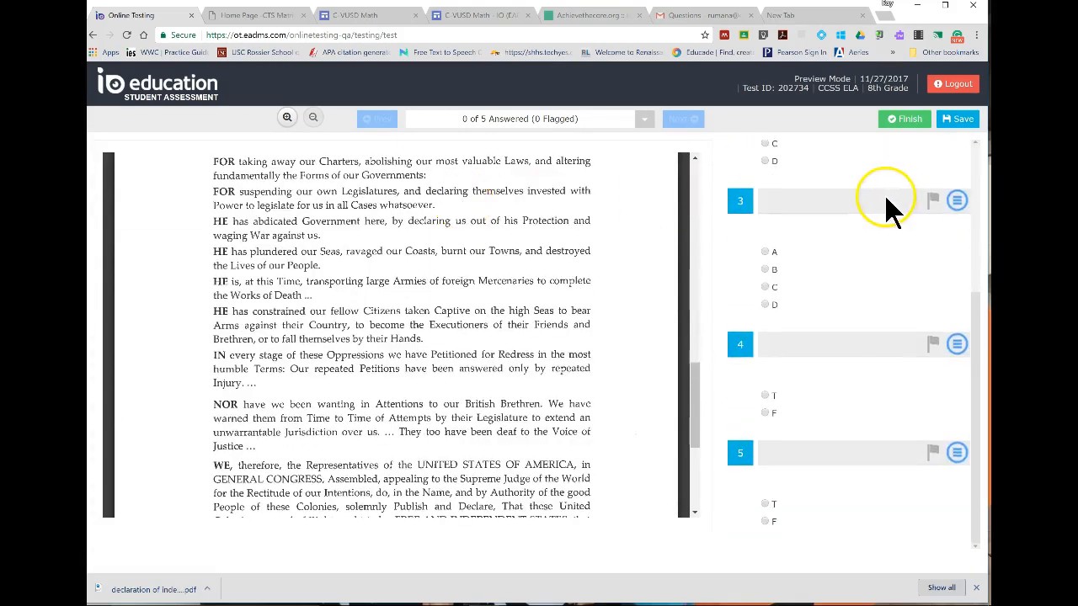
scroll(872, 219, "up", 3)
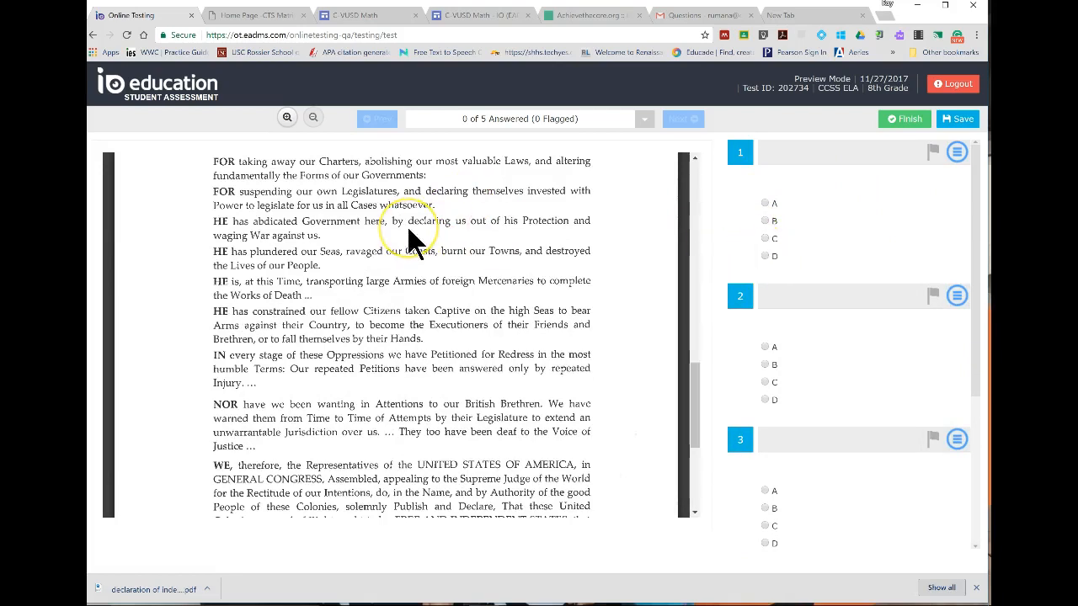
scroll(760, 253, "down", 2)
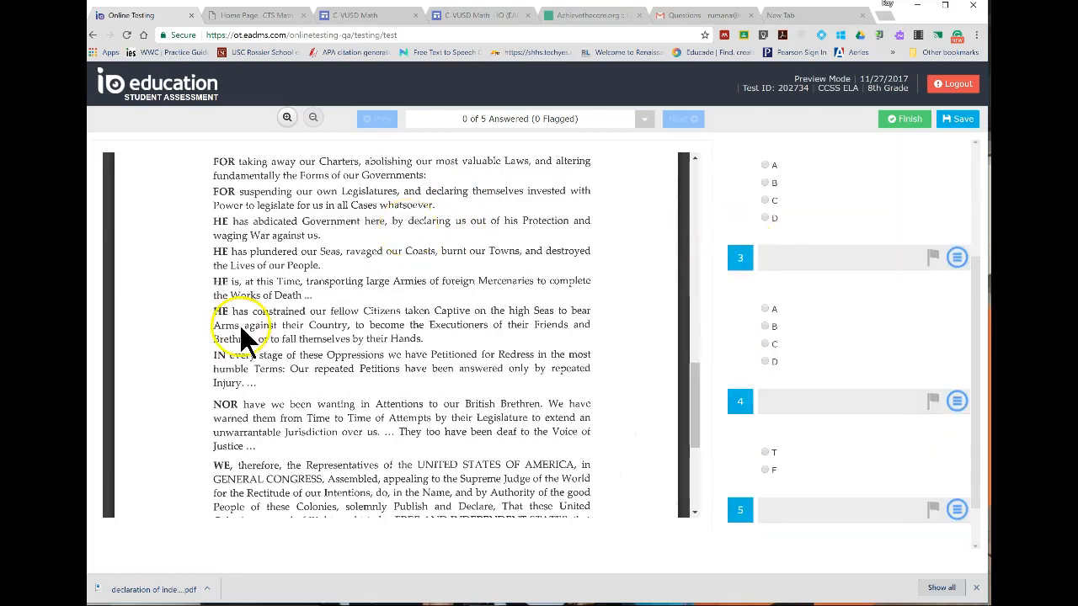
scroll(241, 313, "down", 2)
scroll(238, 320, "up", 3)
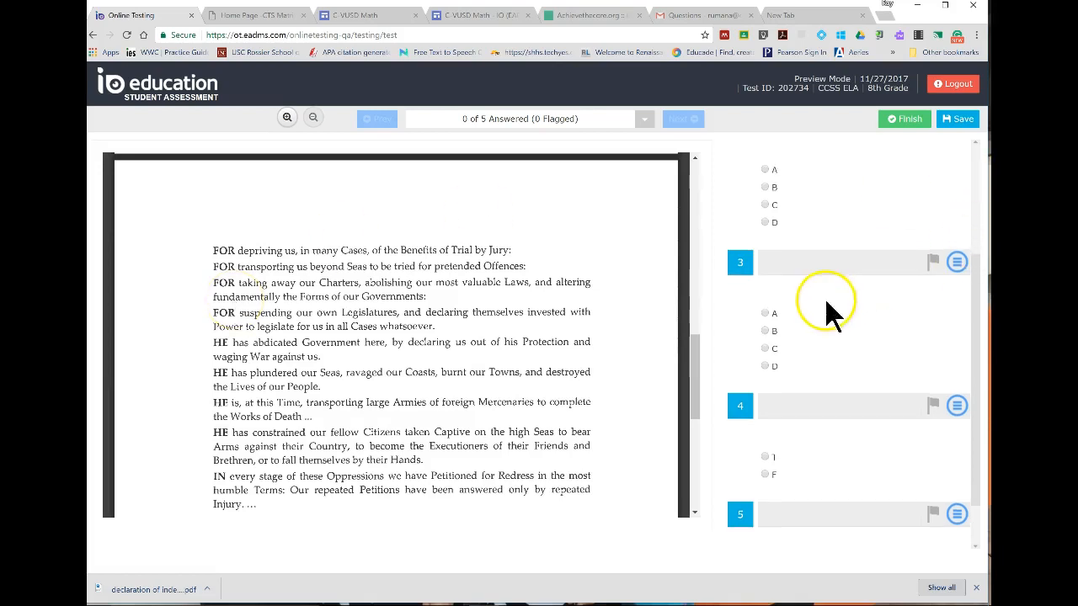
Answer the five preview questions with A, B, D, T and F.
scroll(792, 253, "up", 2)
left_click(767, 364)
scroll(773, 404, "down", 2)
left_click(764, 362)
left_click(766, 452)
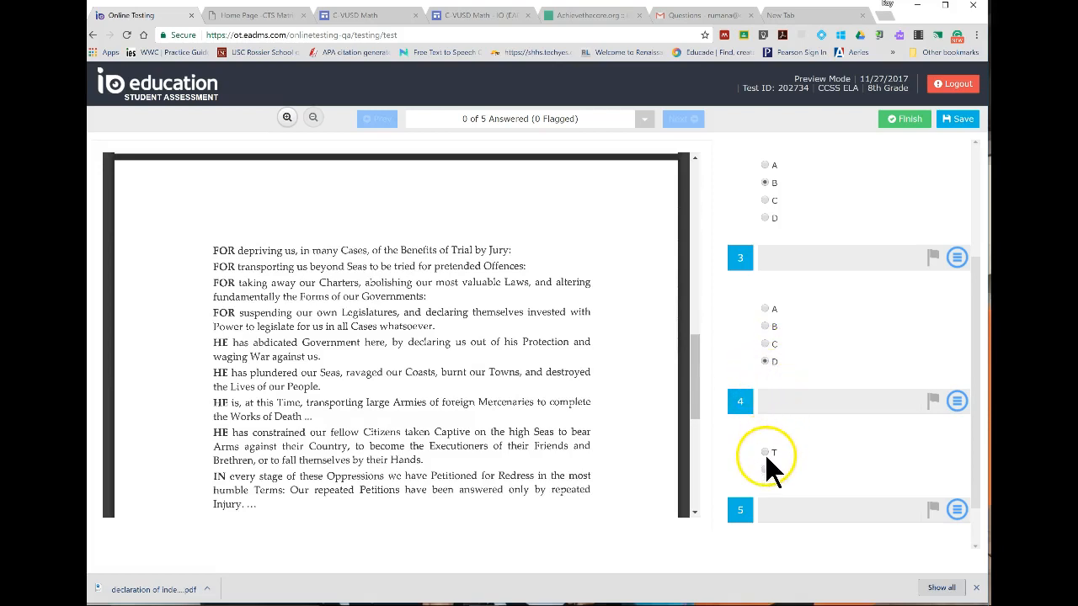
scroll(766, 459, "down", 1)
left_click(765, 521)
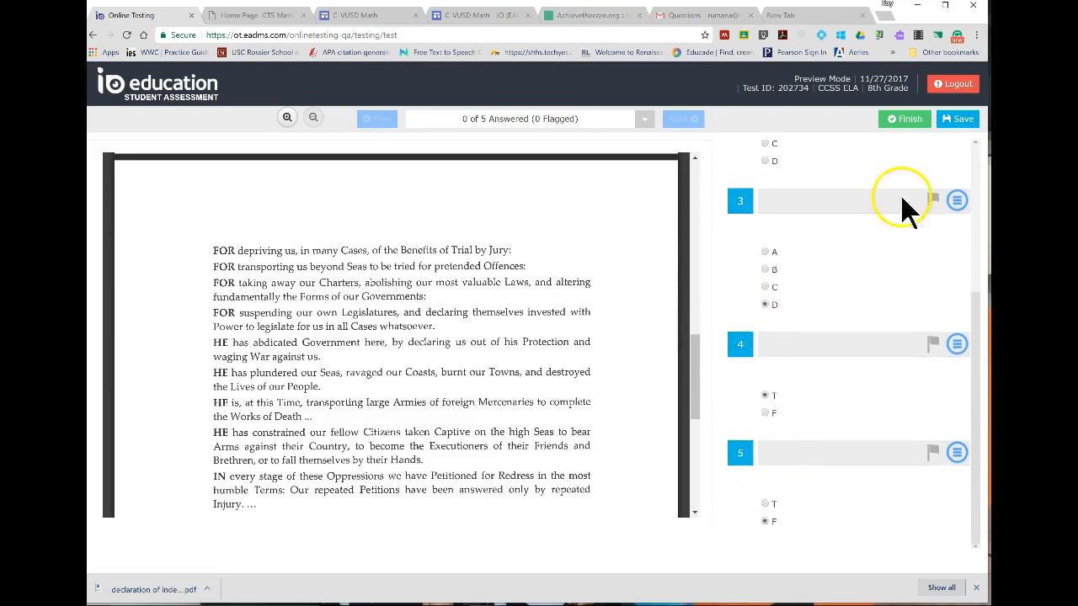
Finish the previewed test and submit its answers.
left_click(904, 119)
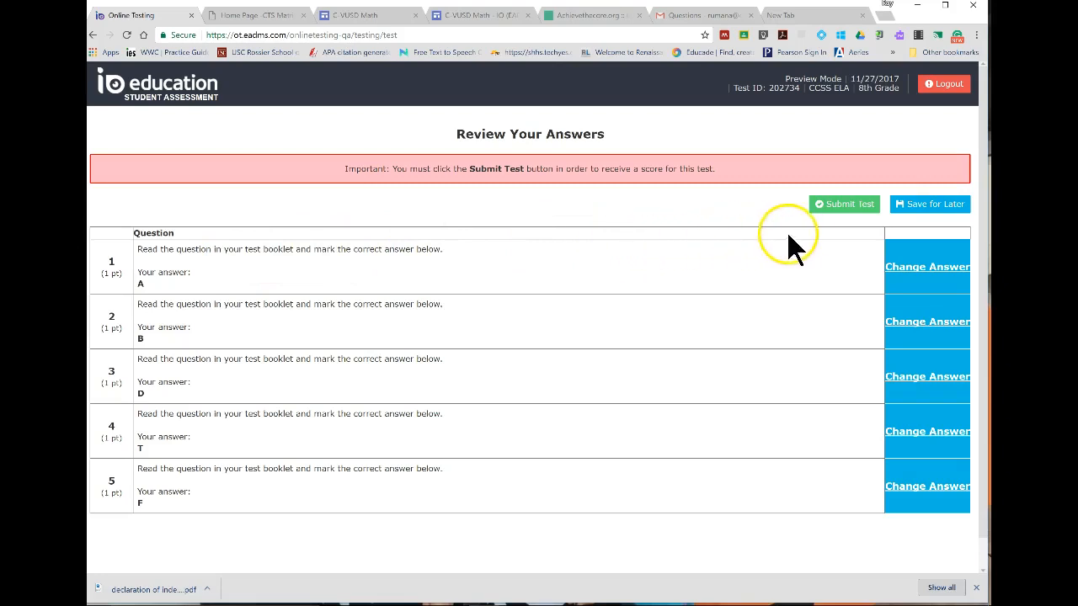
left_click(842, 212)
left_click(468, 299)
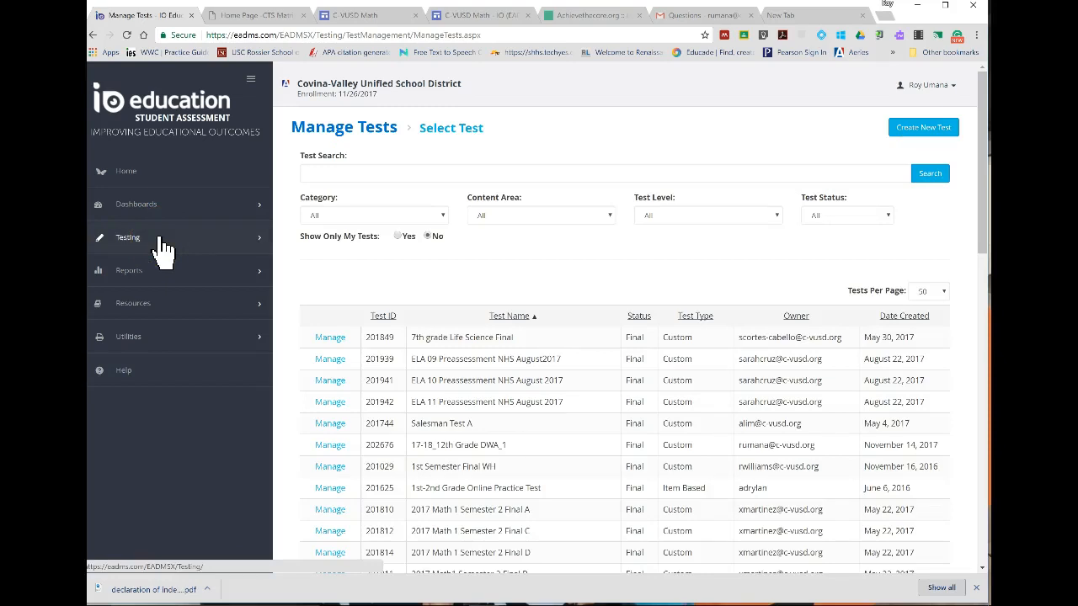
Go to Administer Online Test and choose to administer the DOI Example test.
left_click(163, 244)
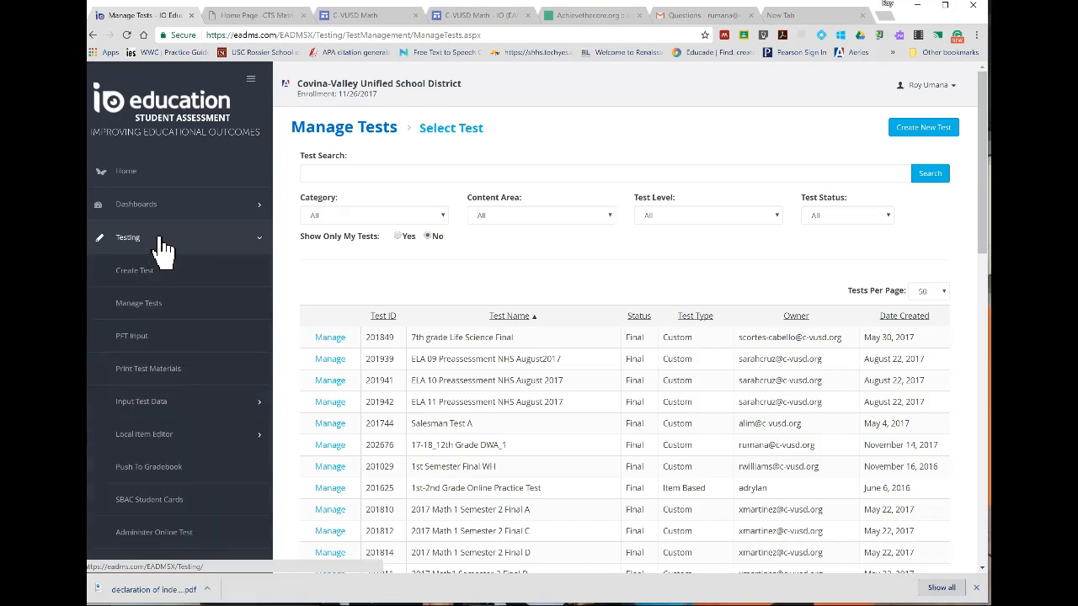
scroll(147, 337, "down", 2)
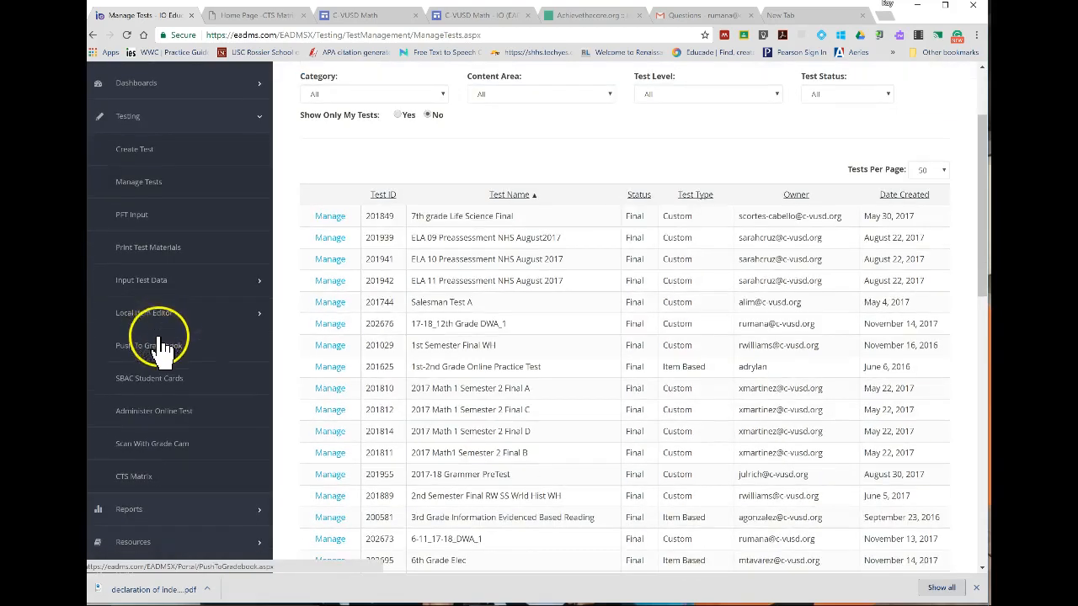
left_click(162, 426)
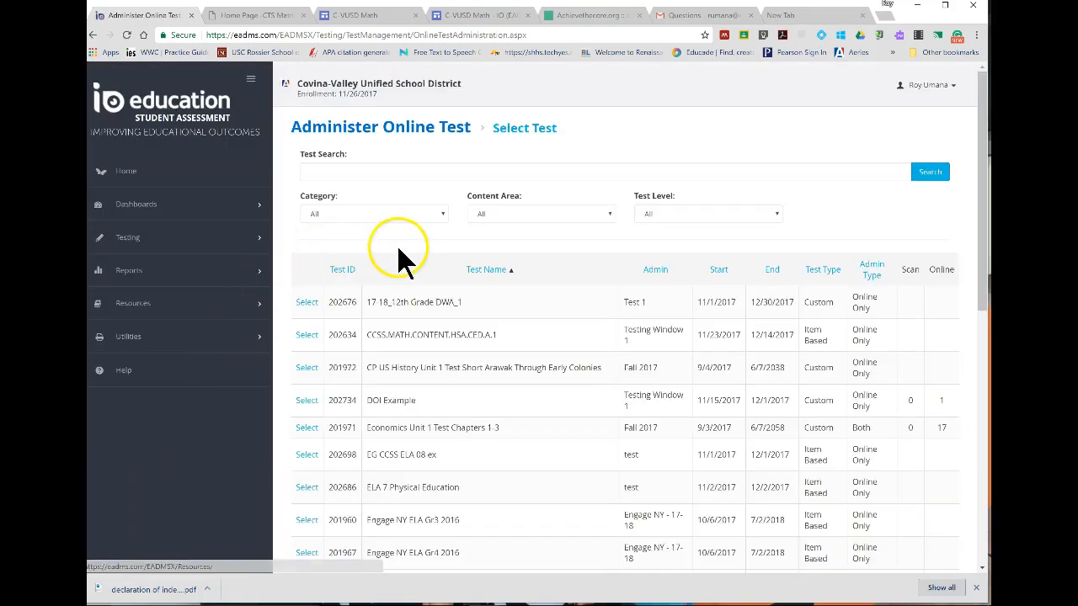
scroll(543, 218, "down", 2)
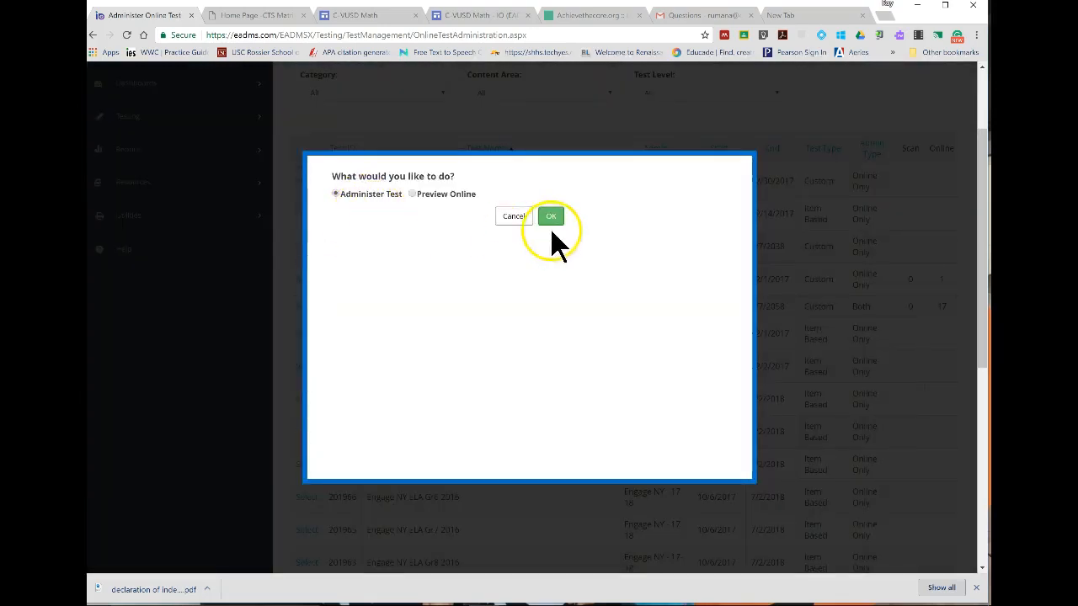
left_click(559, 218)
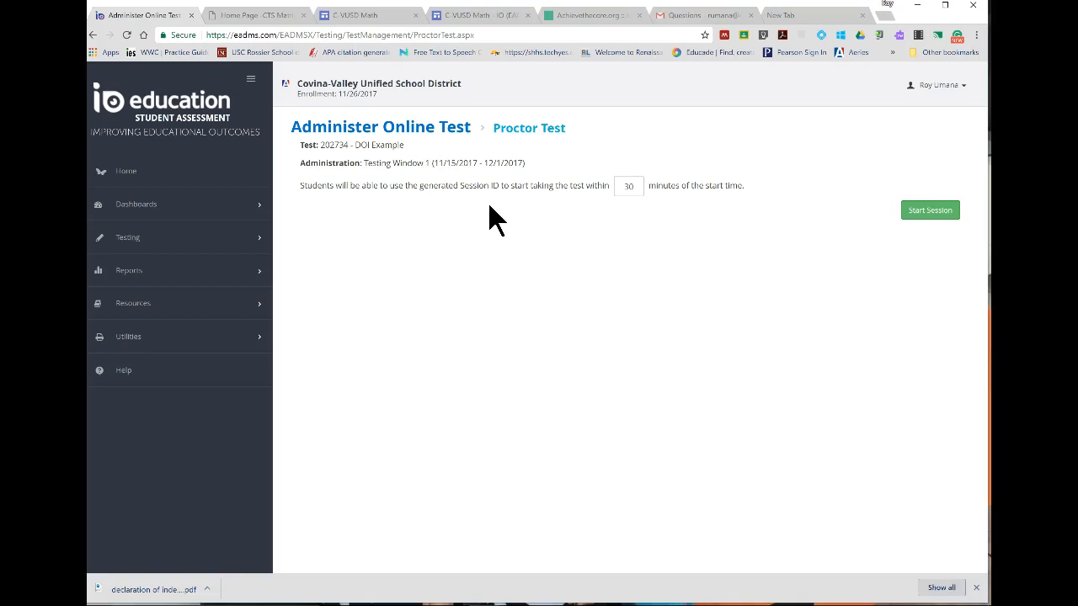
Set the session's login window to 10 minutes and start the proctored test session.
double_click(638, 187)
key("BackSpace")
type("10")
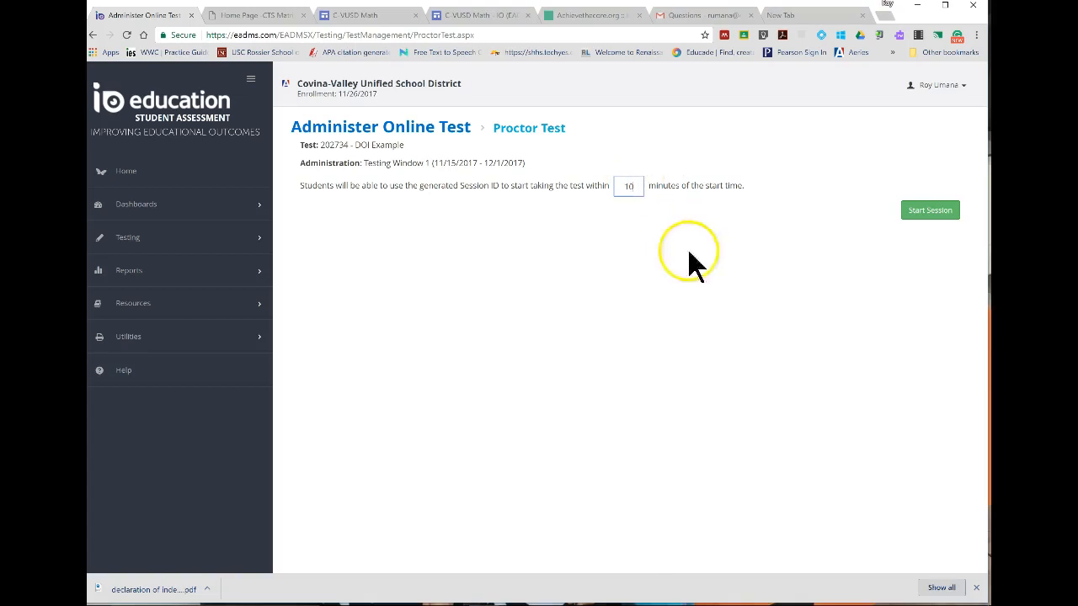
left_click(918, 215)
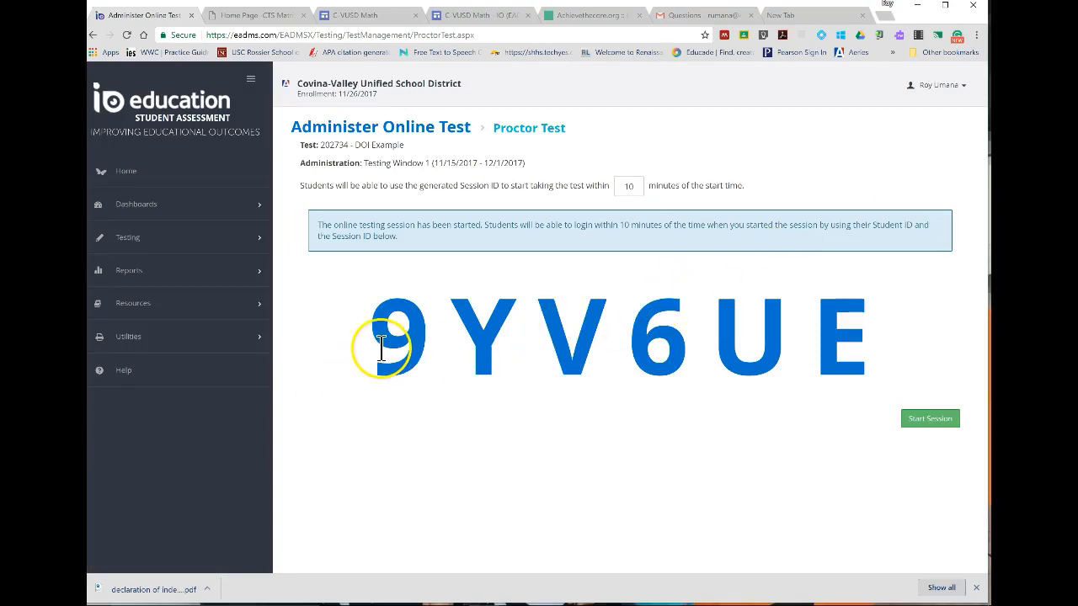
Highlight the generated session ID on the Proctor Test page.
left_click_drag(379, 347, 834, 392)
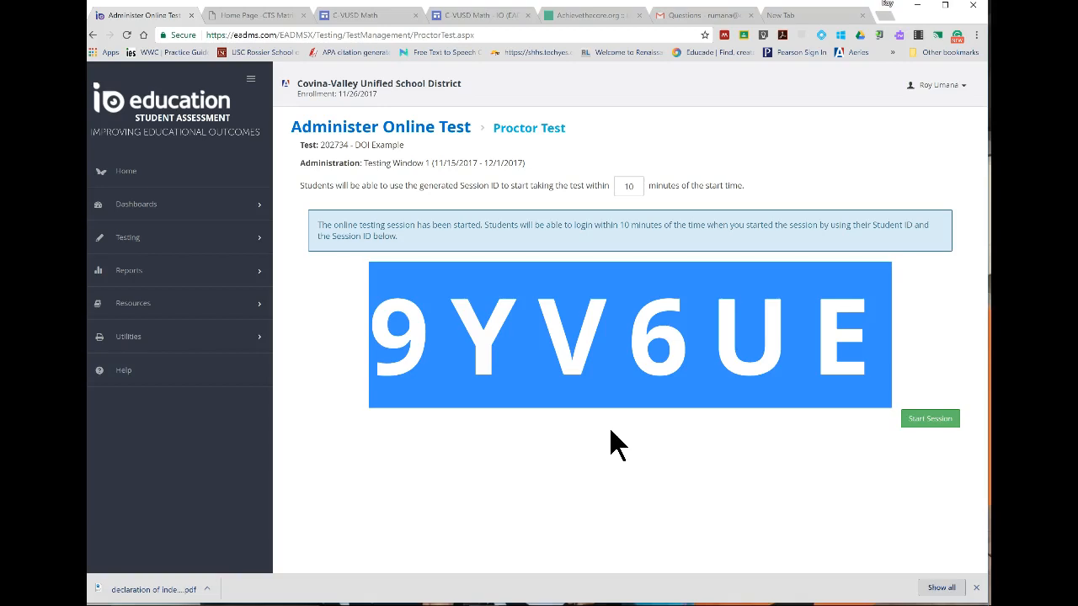
left_click(920, 431)
left_click(680, 414)
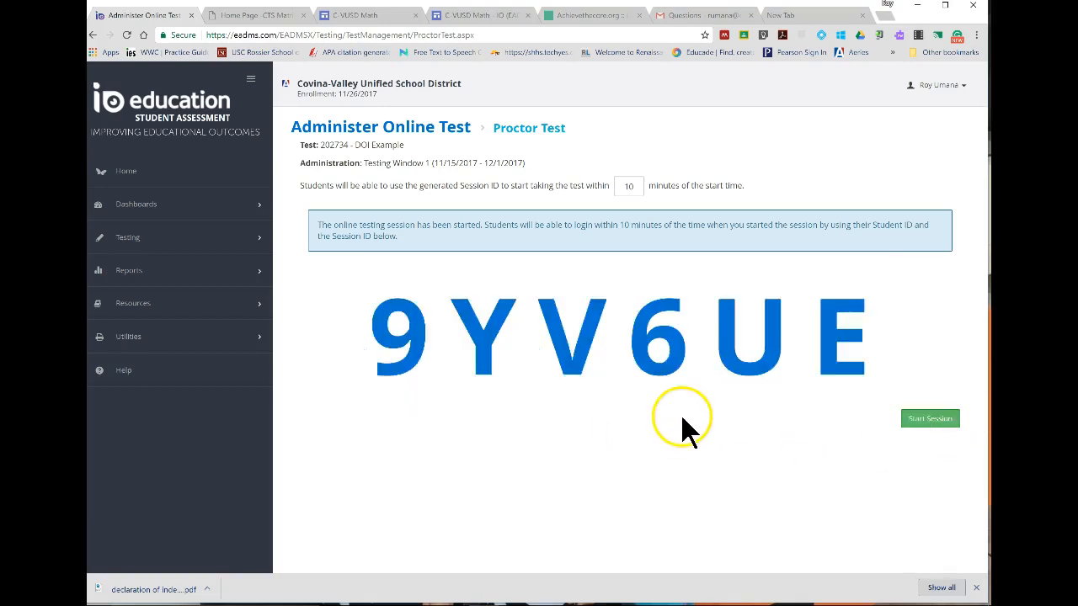
triple_click(612, 332)
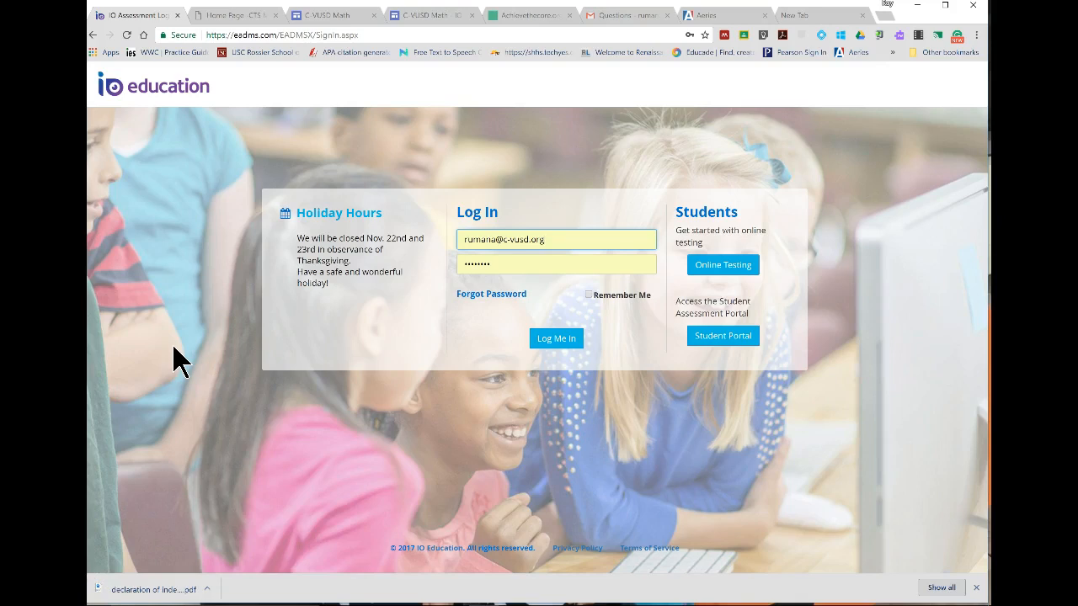
Point out the sign-in page's web address and open the student Online Testing login.
left_click(286, 35)
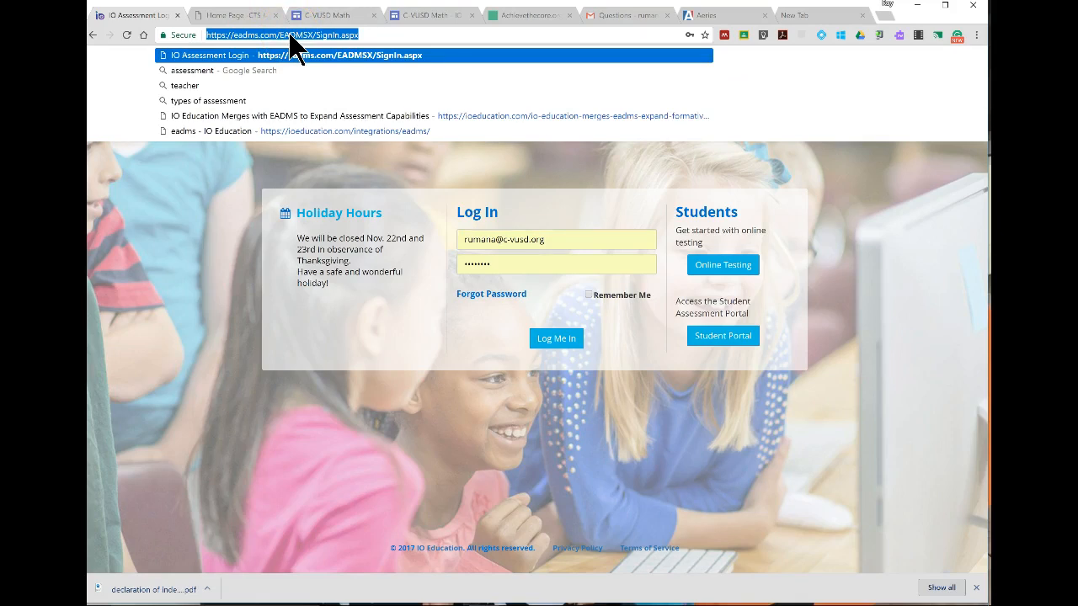
left_click(272, 173)
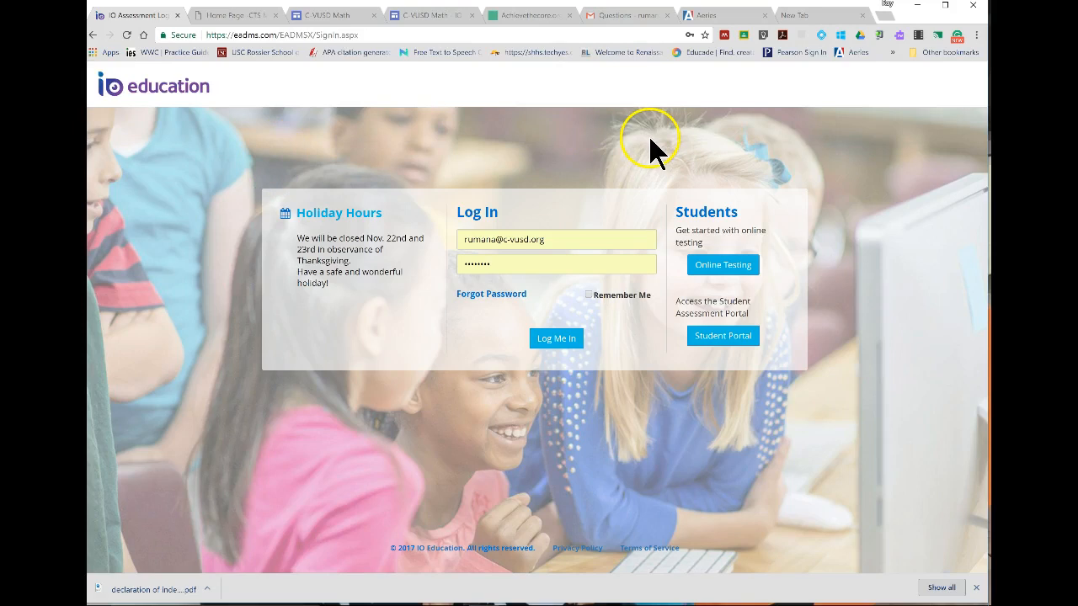
scroll(757, 313, "up", 5)
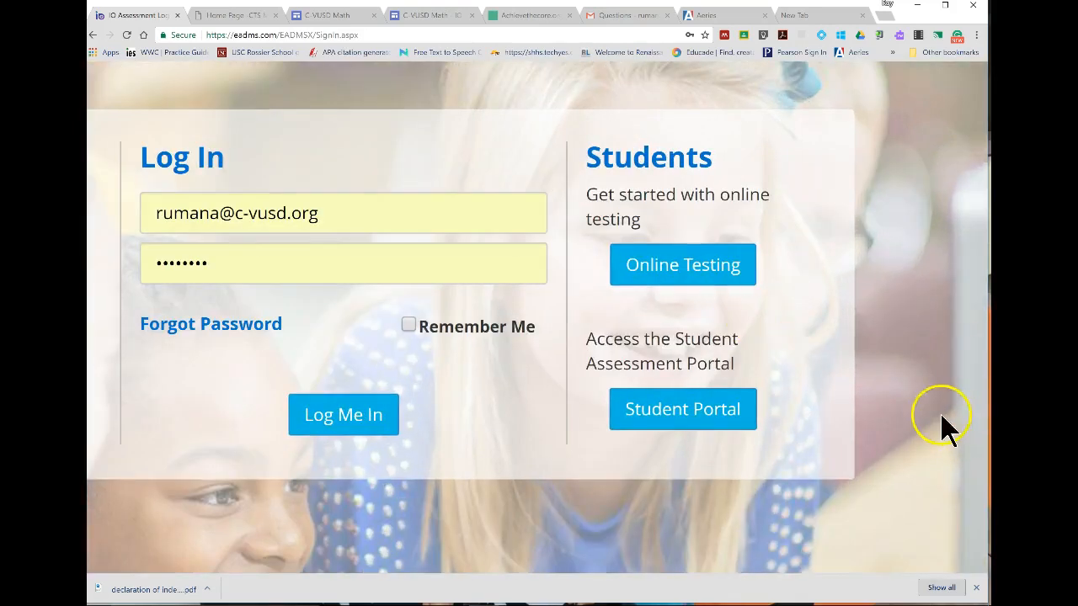
left_click(648, 260)
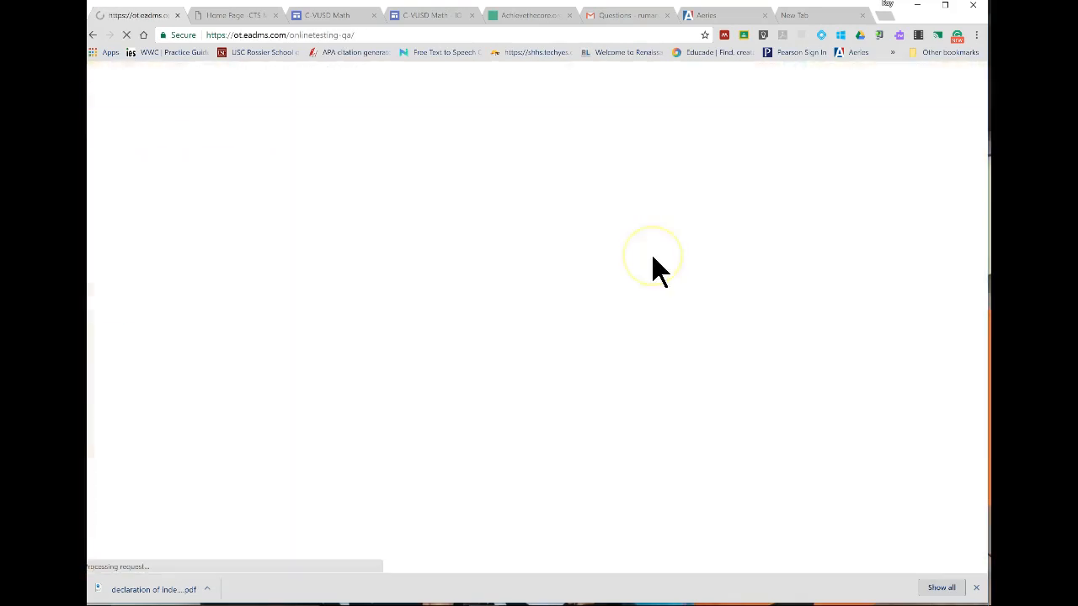
Enter the generated session ID in the Student ID field of the Online Testing login.
left_click(113, 211)
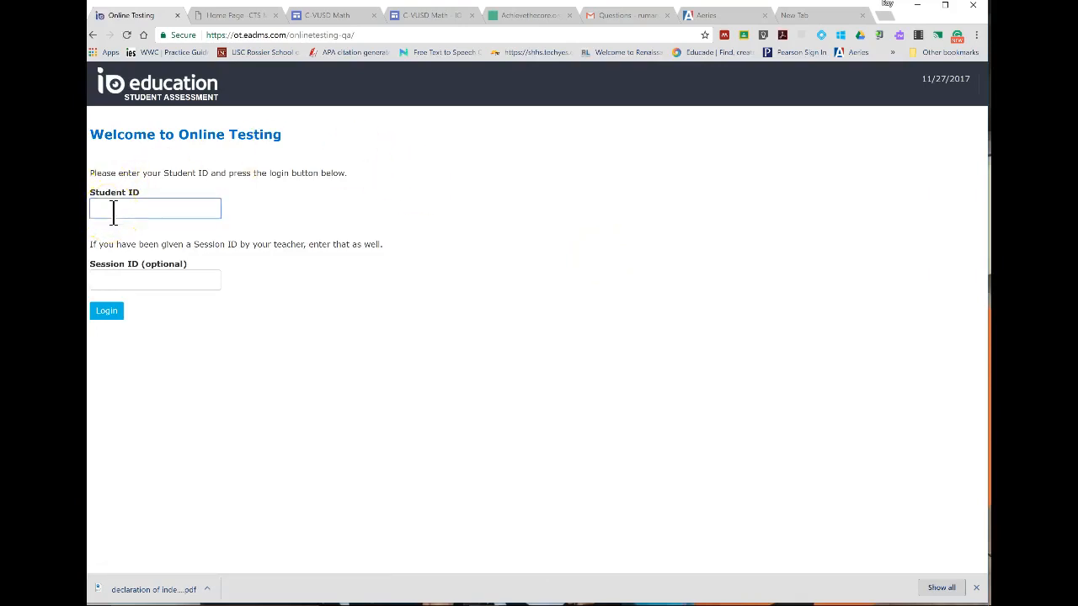
type("9Y")
type("V3")
type("u")
type("e")
left_click(116, 213)
key("BackSpace")
key("BackSpace")
type("UE")
Copy the session ID into the Session ID field and clear the Student ID field.
left_click(132, 278)
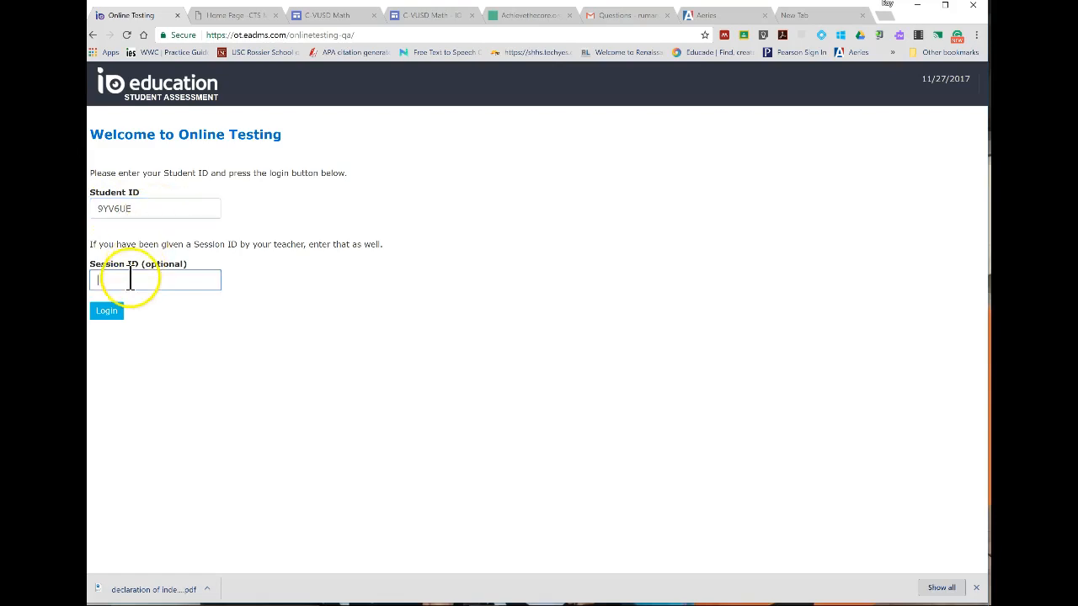
double_click(135, 208)
key("ctrl+c")
left_click(124, 281)
key("ctrl+v")
left_click(137, 210)
double_click(134, 210)
key("BackSpace")
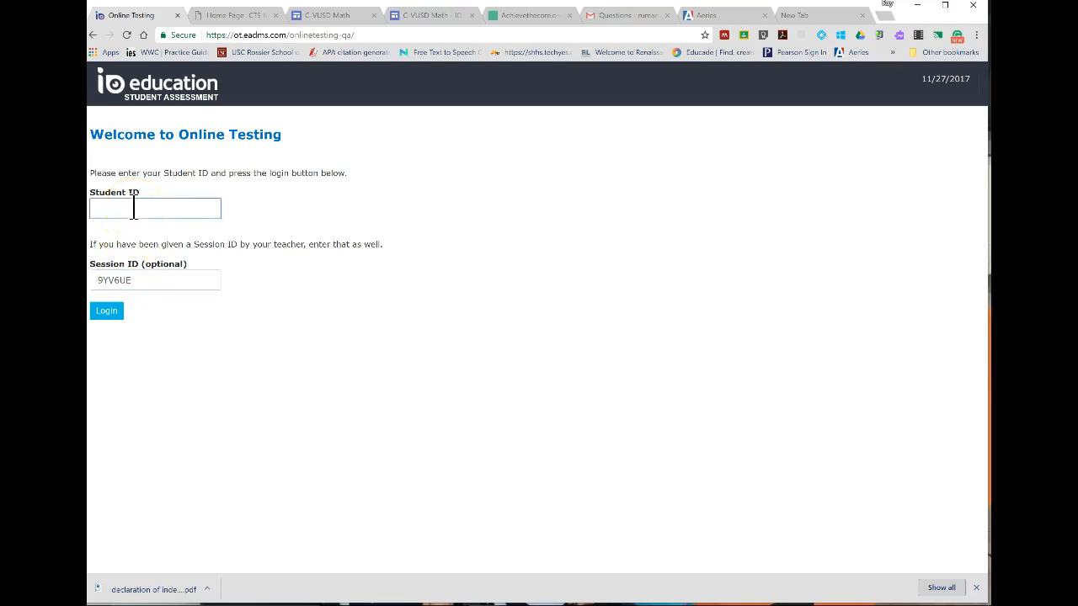
Enter a student's ID number, submit the login and cancel it at the identity confirmation.
left_click(94, 313)
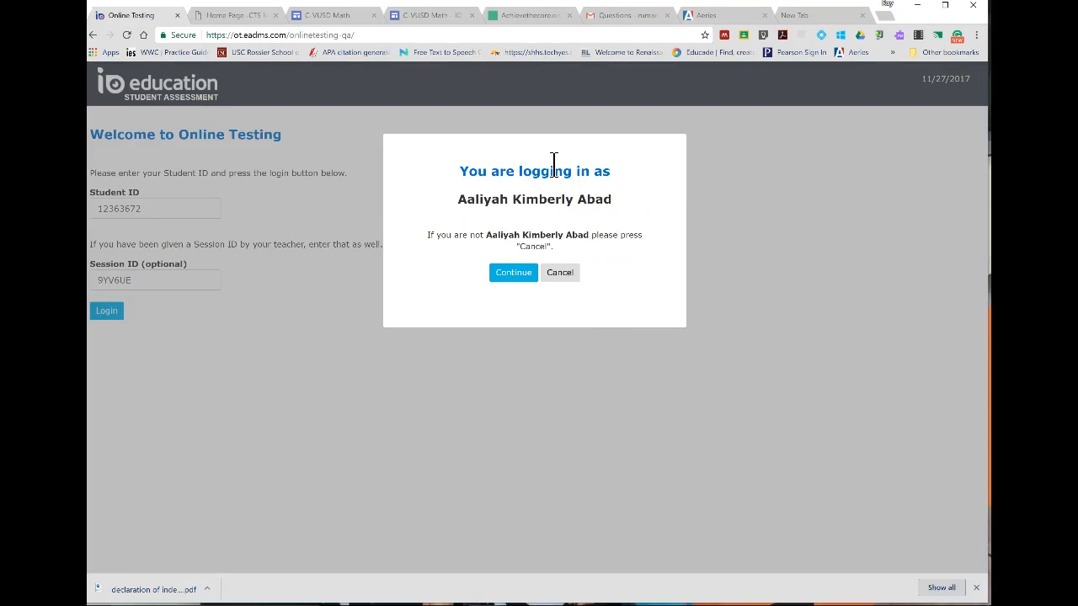
left_click(559, 273)
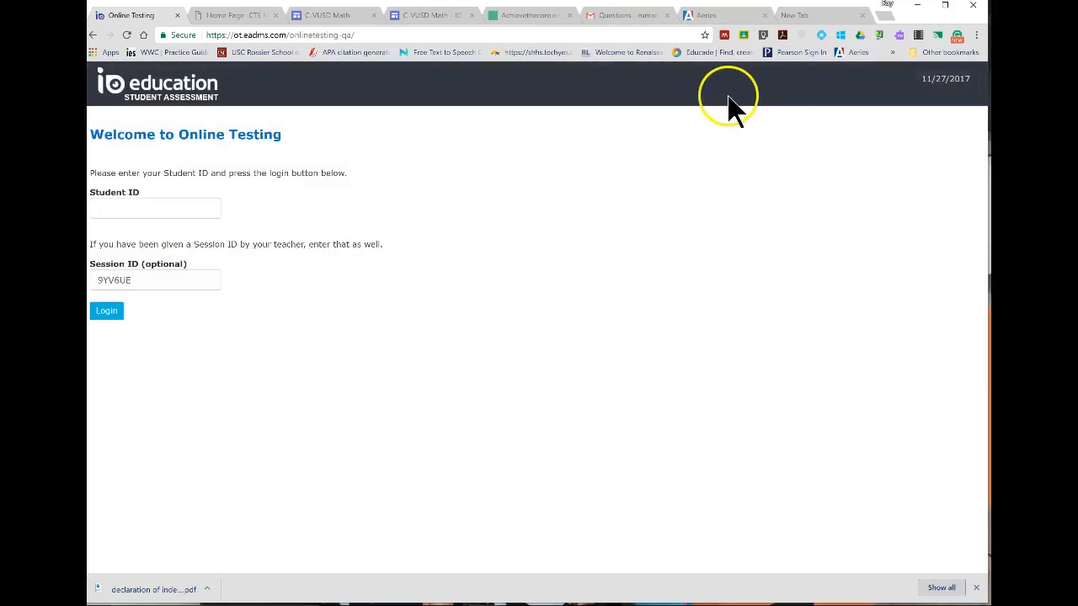